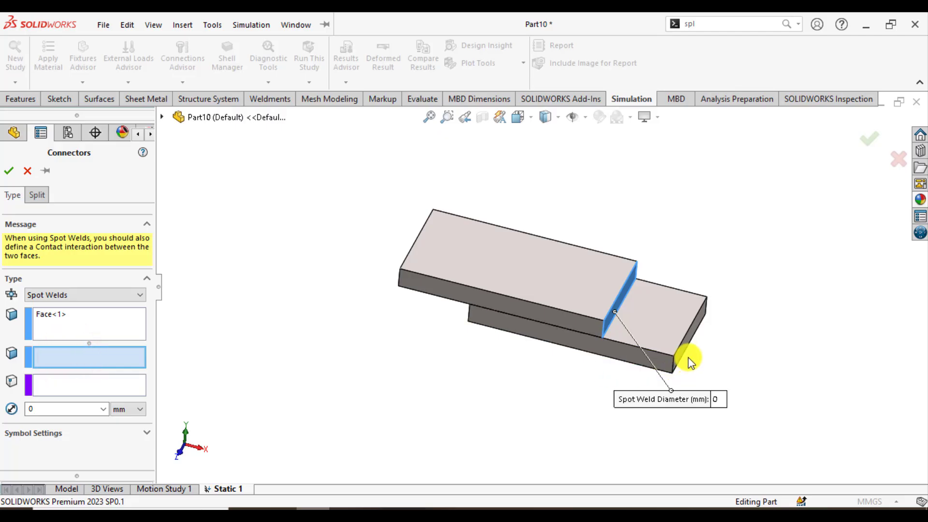
Replace the first spot weld face with the upper plate's front side face and set the lower plate's front side face as the second.
left_click(88, 320)
right_click(88, 321)
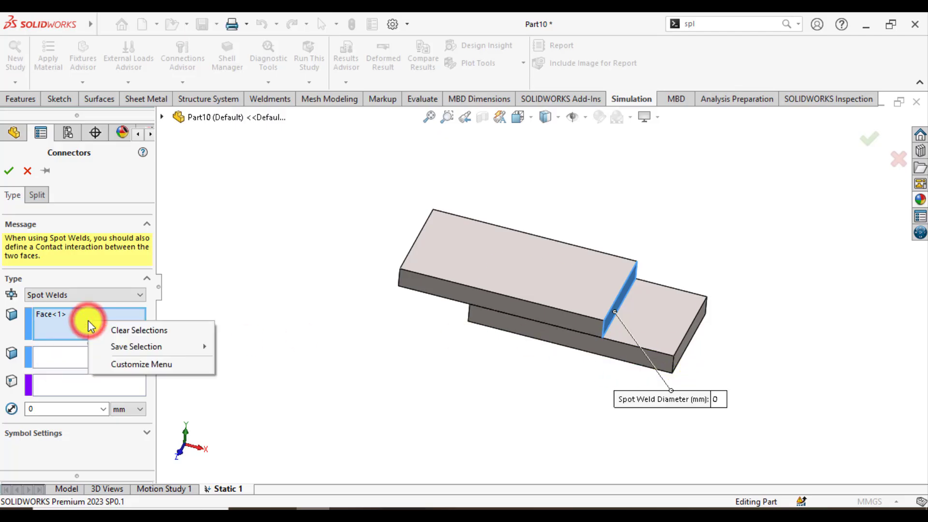
left_click(118, 331)
left_click(542, 320)
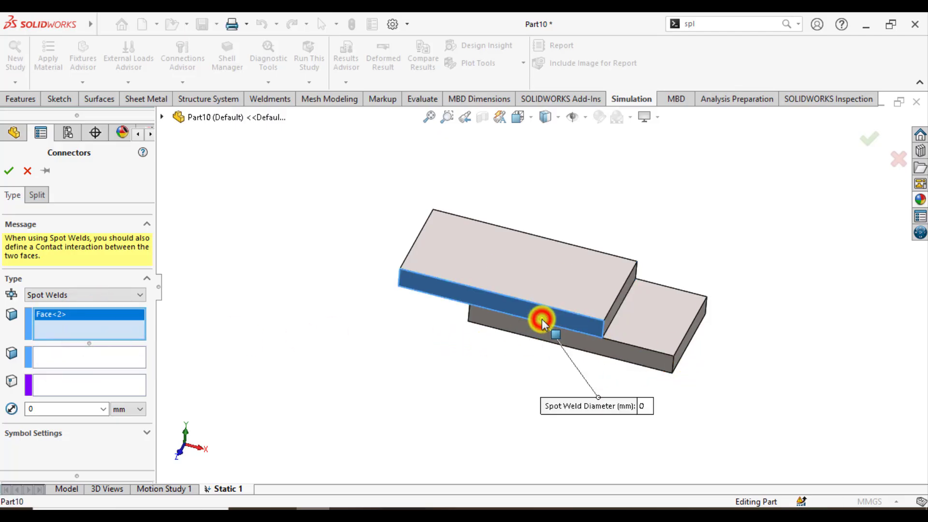
left_click(111, 357)
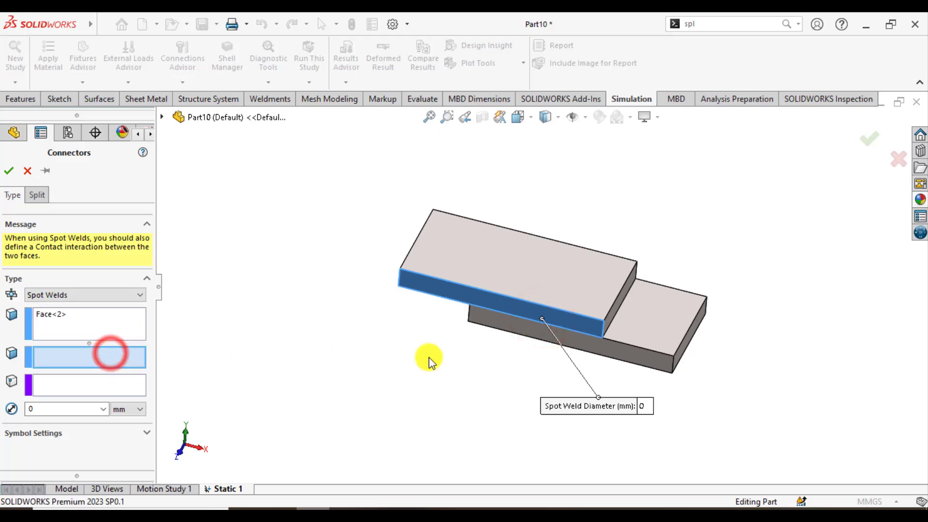
left_click(503, 324)
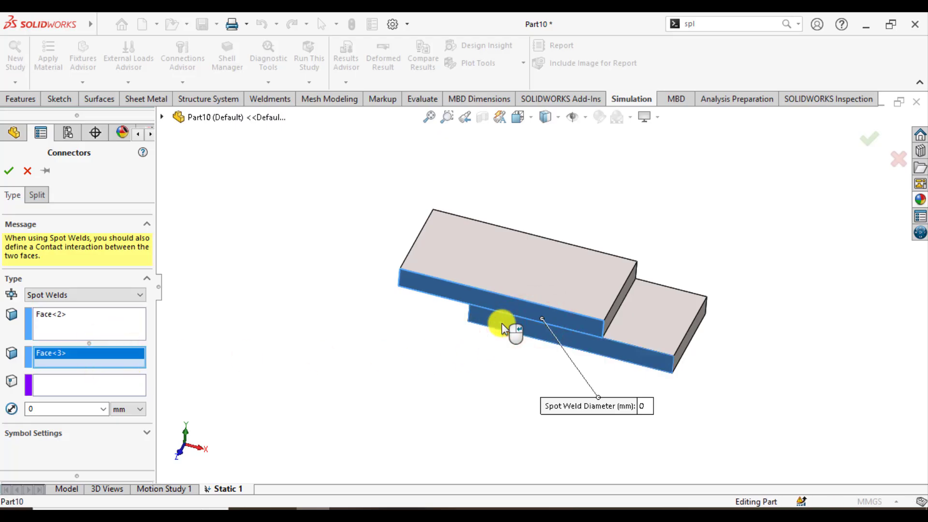
Place the spot welds at both end vertices of the front overlap edge with a 1 mm diameter and finish the connector.
left_click(92, 385)
scroll(531, 320, "down", 2)
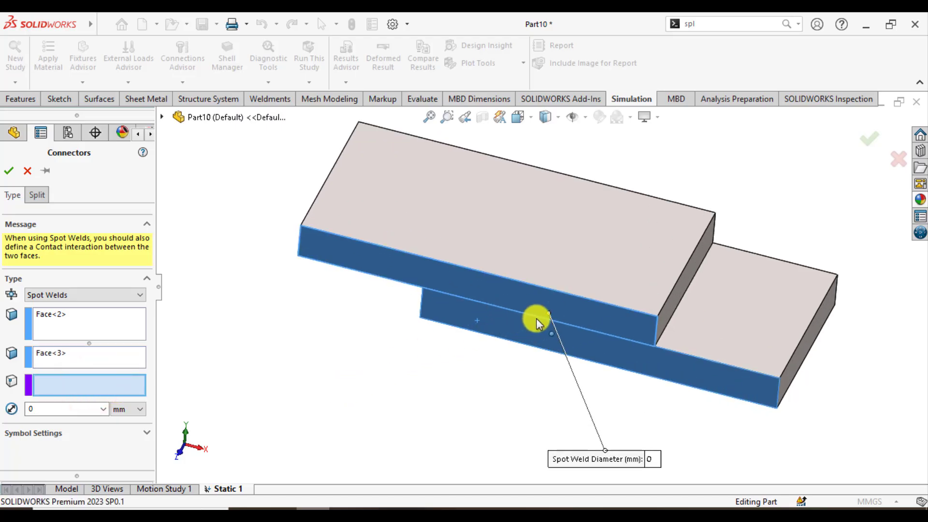
left_click(655, 346)
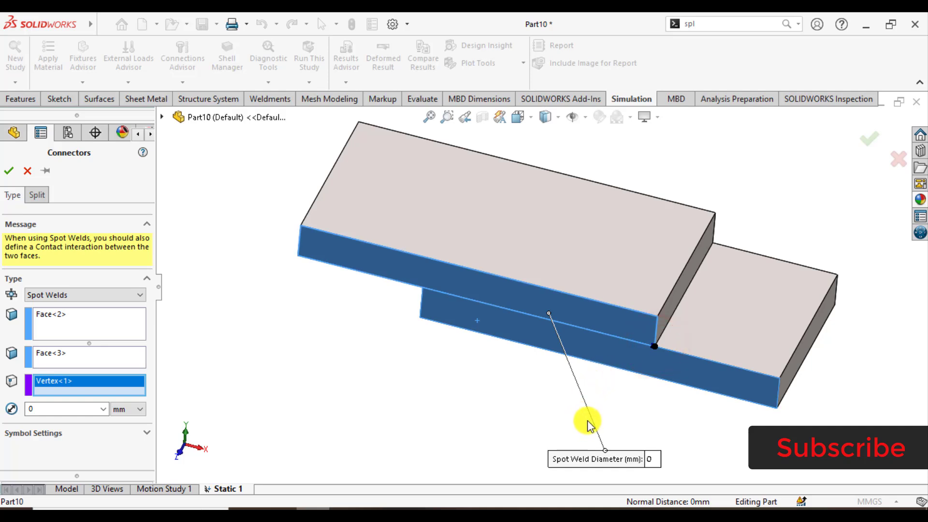
left_click(422, 288)
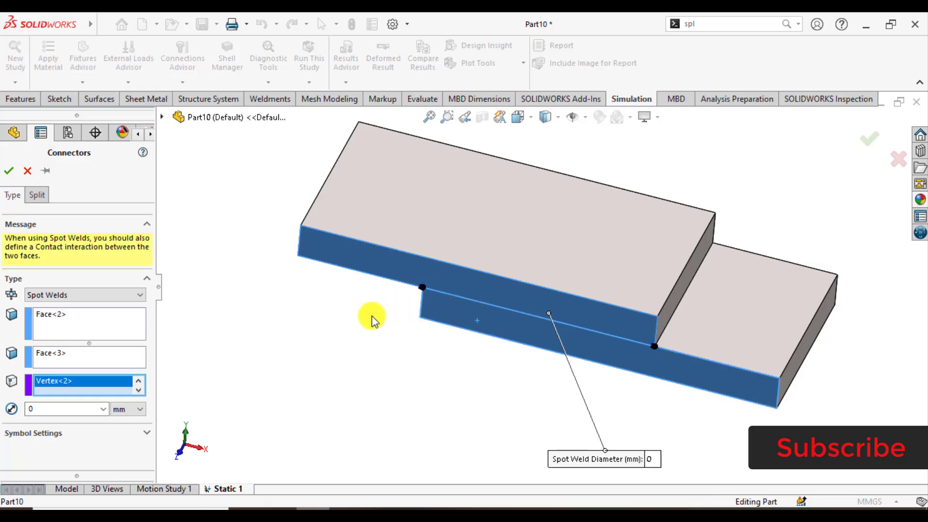
left_click(58, 409)
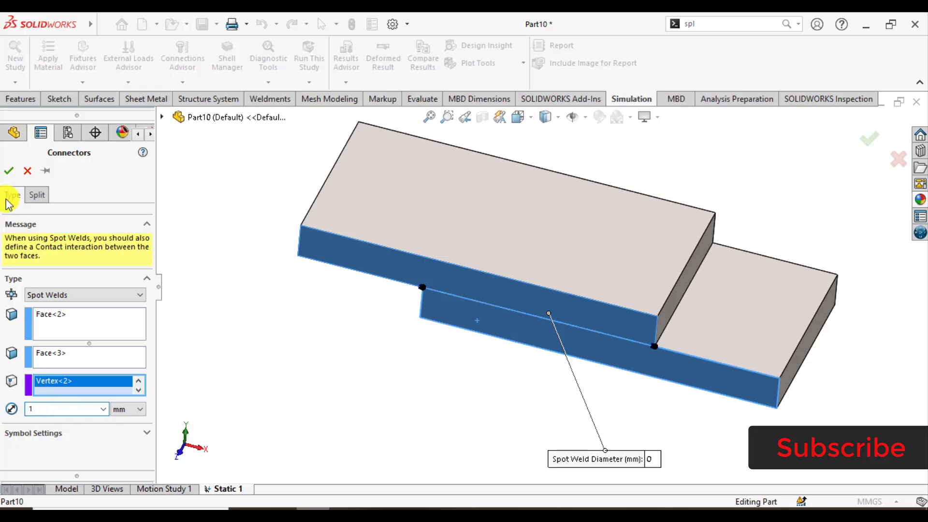
left_click(10, 172)
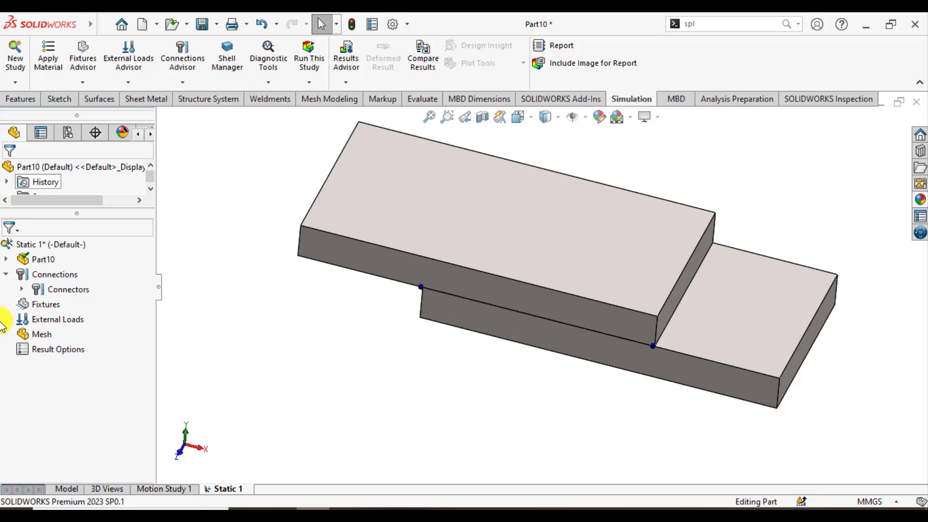
left_click(22, 290)
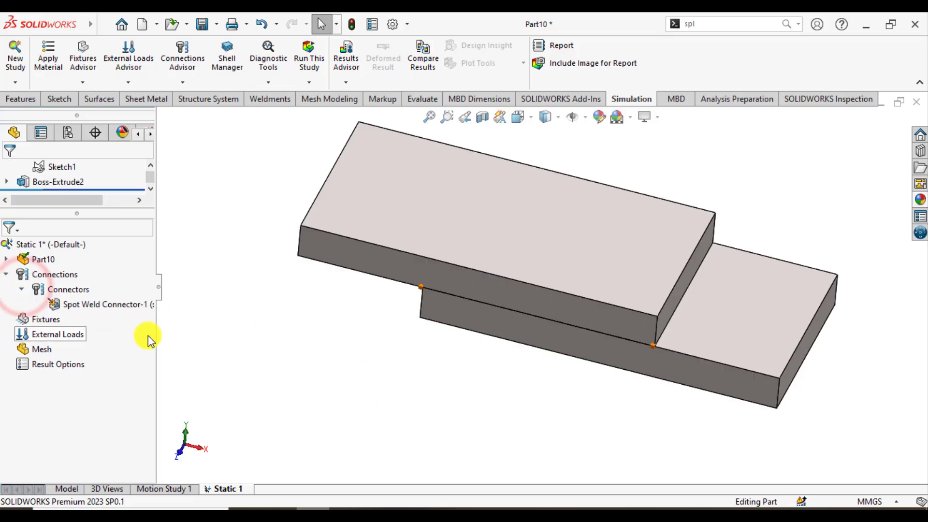
left_click_drag(155, 337, 206, 348)
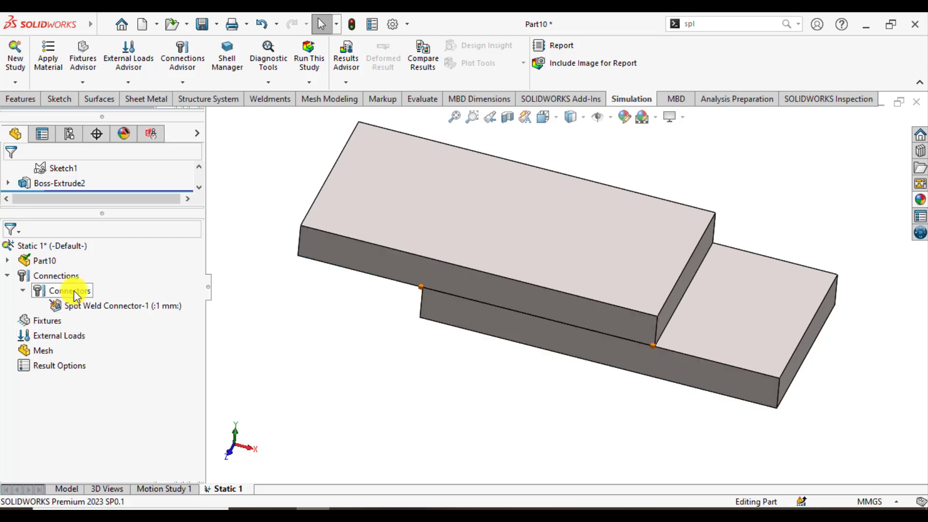
Start a second spot weld connector between the rear side faces of the upper and lower plates.
right_click(51, 275)
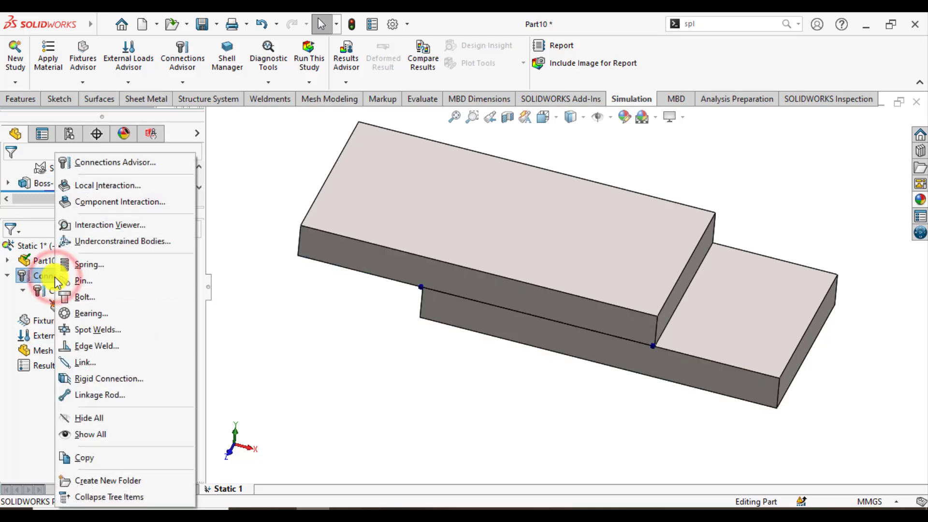
left_click(103, 331)
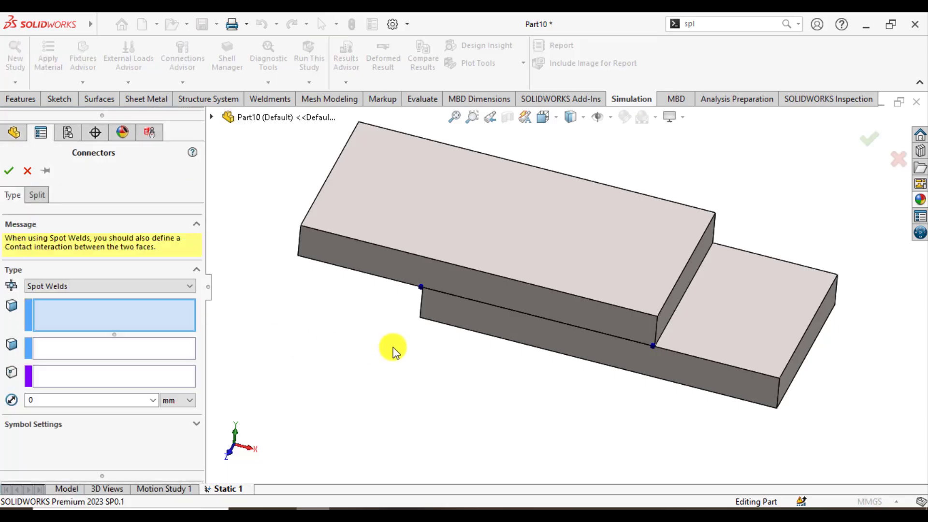
middle_click_drag(404, 354, 290, 360)
left_click(525, 286)
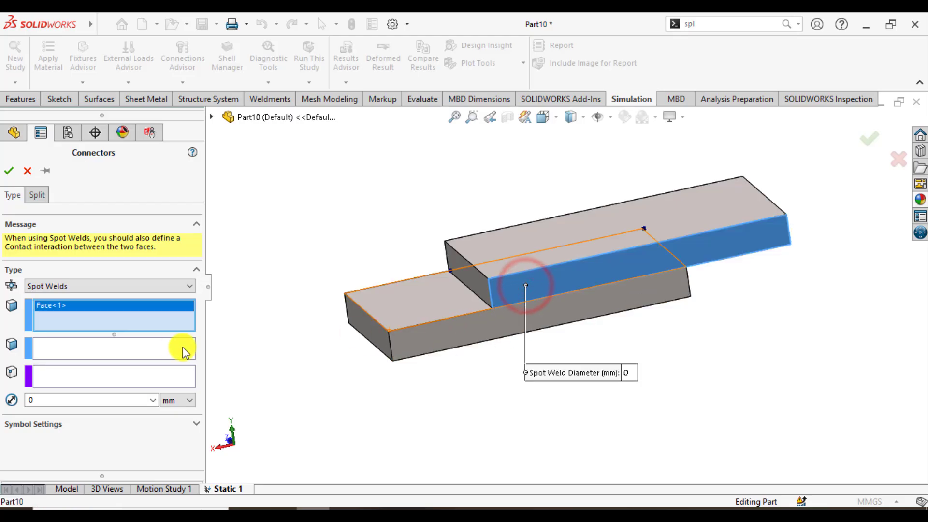
left_click(140, 351)
left_click(431, 337)
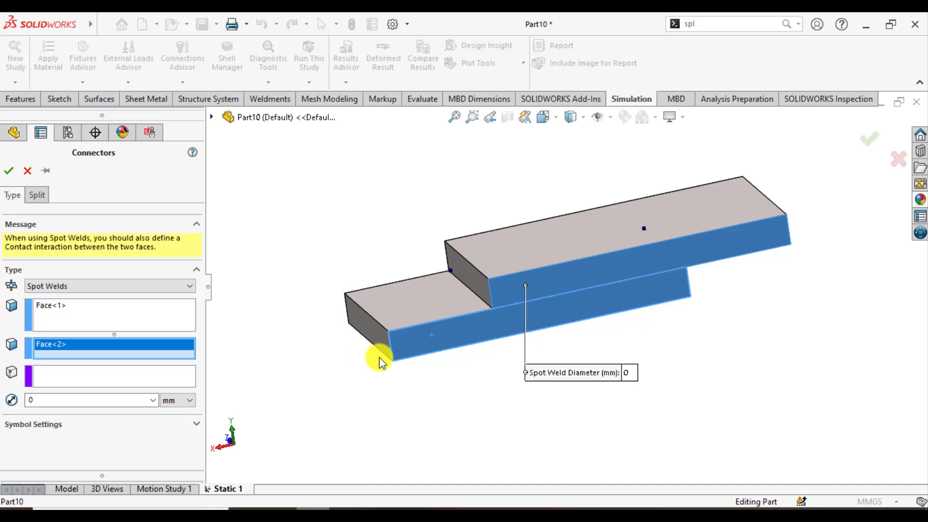
Locate the second connector's welds at both end vertices of the rear overlap edge, with a 1 mm diameter.
left_click(120, 376)
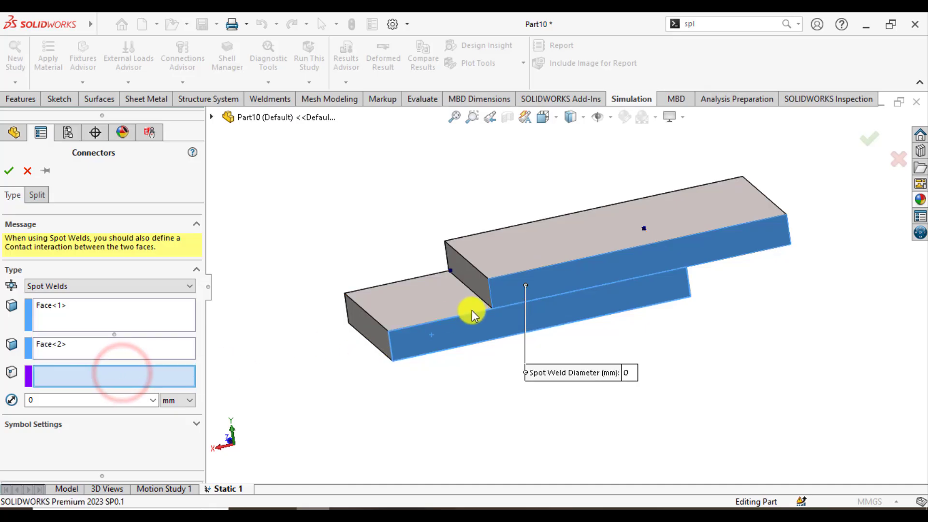
left_click(685, 267)
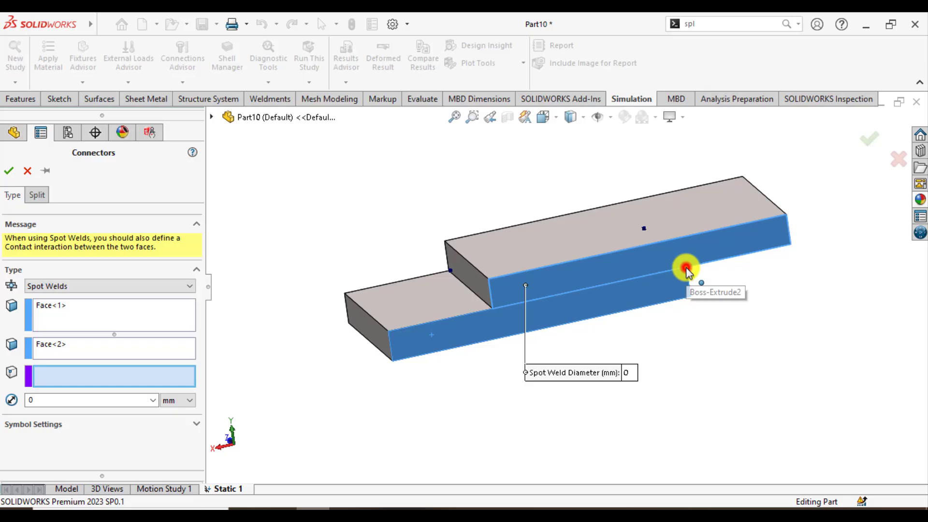
left_click(492, 310)
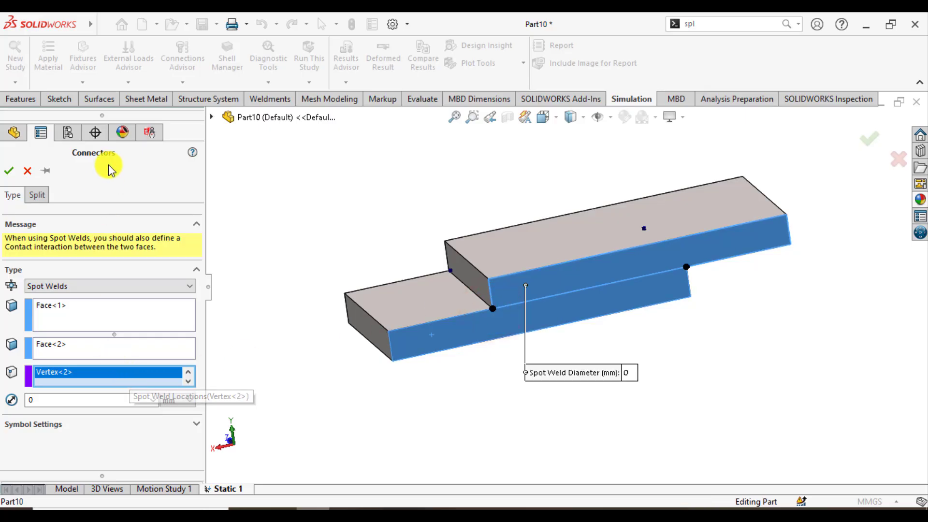
double_click(34, 400)
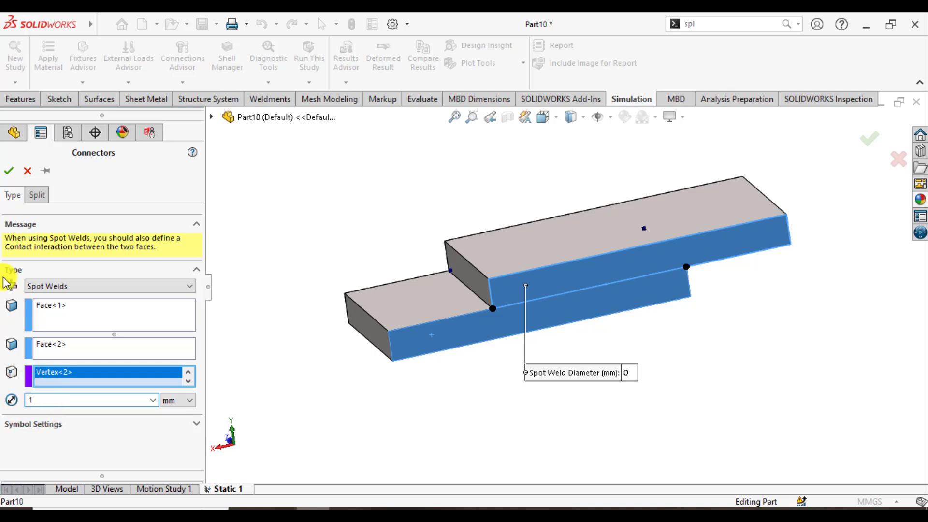
left_click(7, 170)
Apply a Fixed Geometry fixture to the upper plate's free end face, away from the lower plate's protruding end.
middle_click_drag(451, 245, 613, 321)
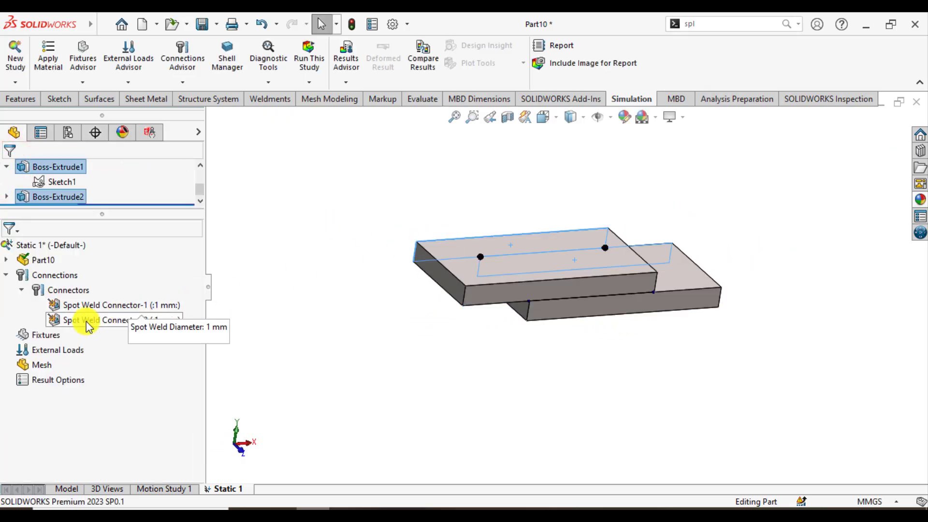
right_click(46, 336)
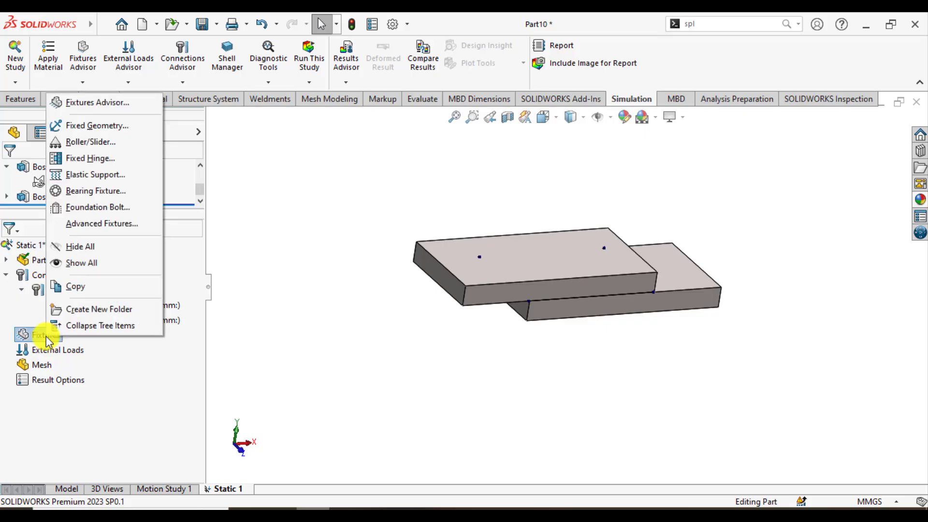
left_click(102, 128)
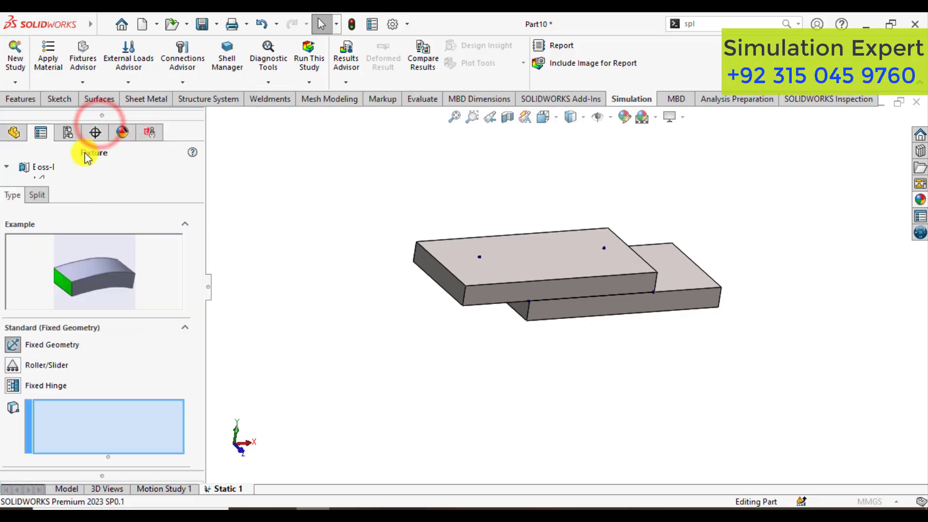
left_click(437, 271)
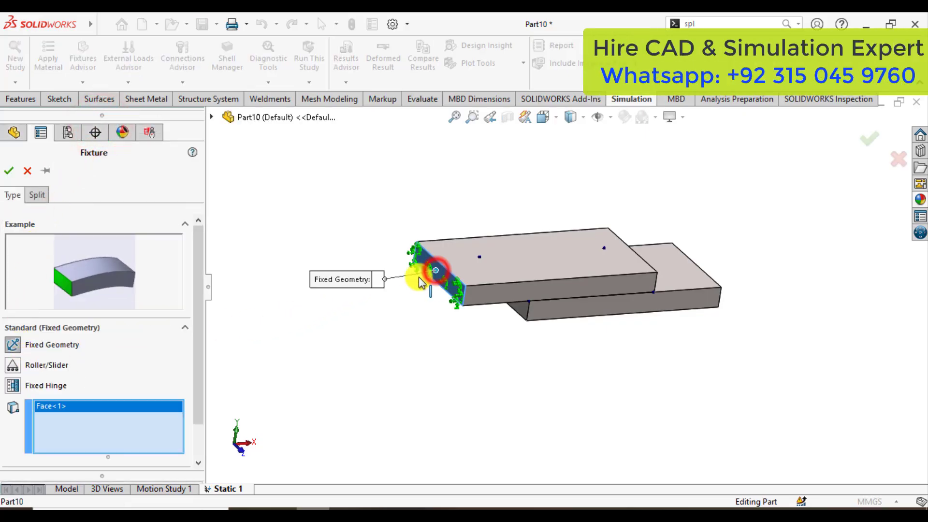
left_click(7, 174)
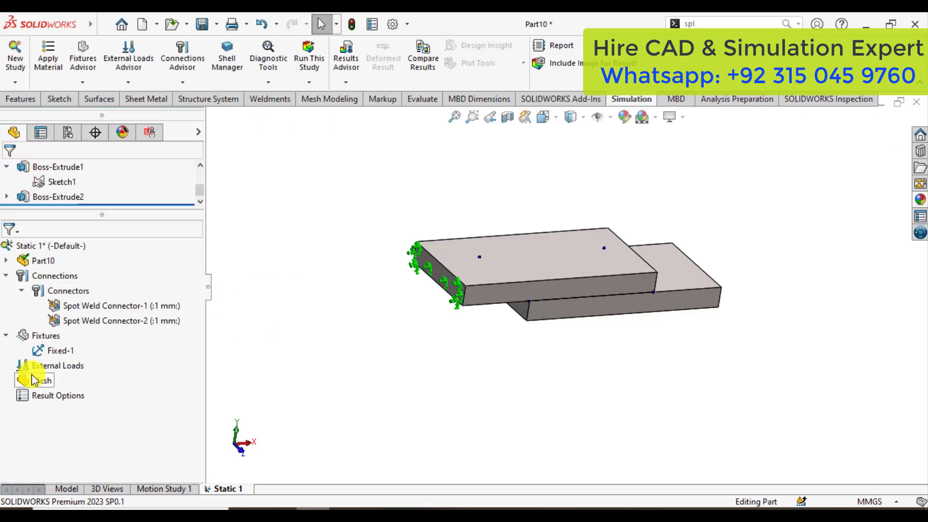
Apply a 500 N normal force with reversed direction to the lower plate's protruding end face, pulling outward.
right_click(39, 366)
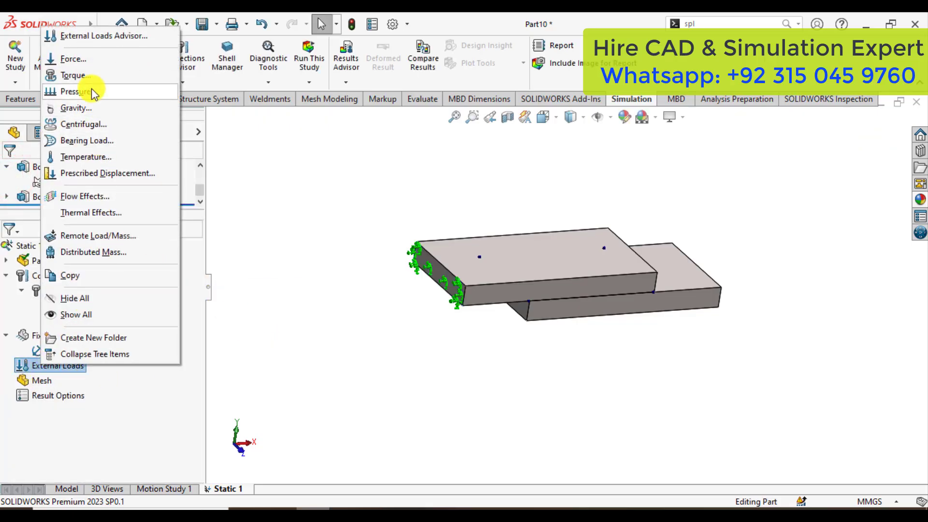
left_click(86, 63)
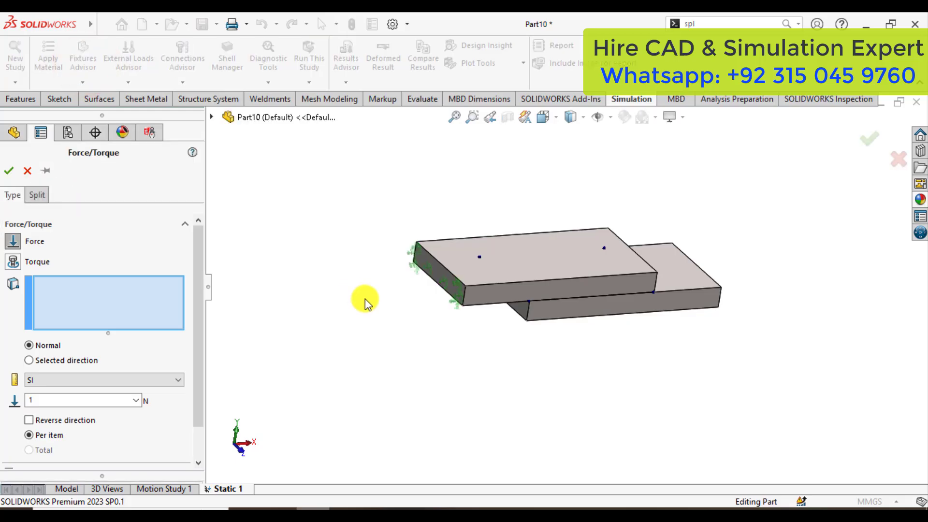
middle_click_drag(463, 341, 394, 312)
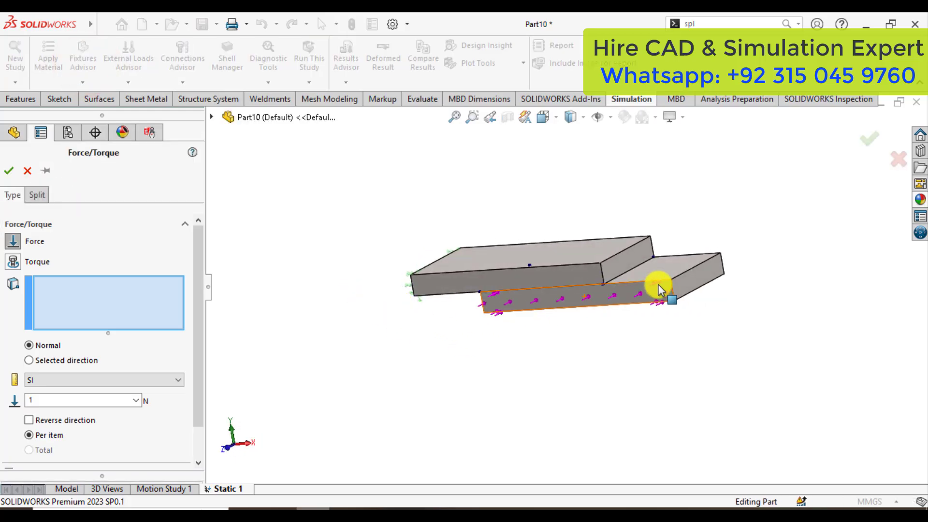
left_click(690, 279)
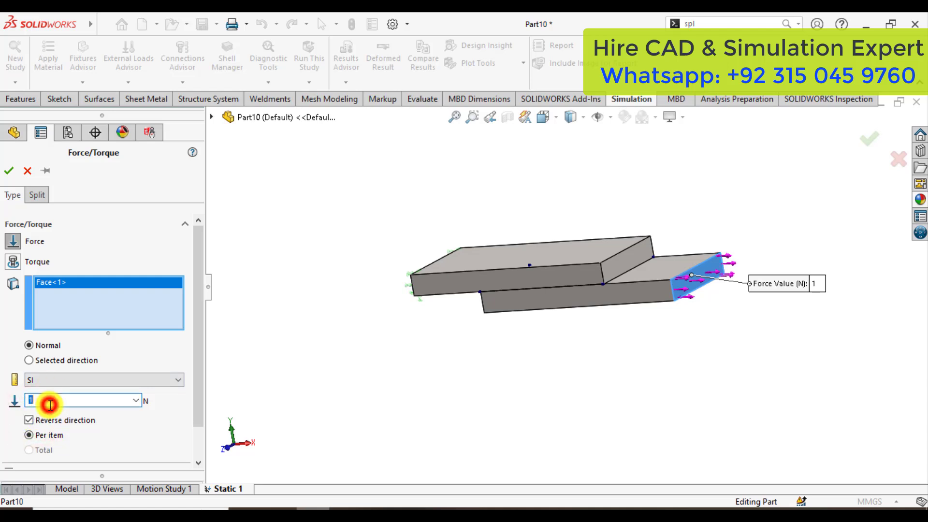
type("500")
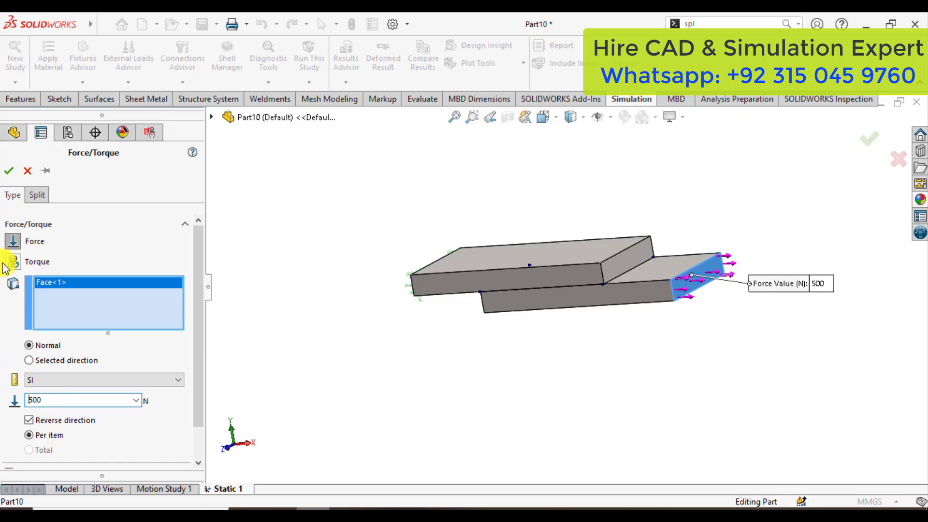
left_click(10, 172)
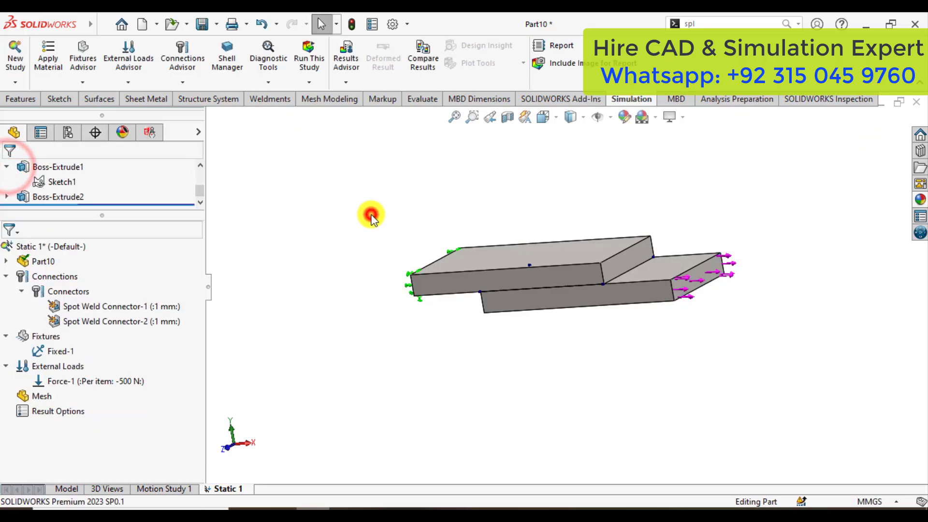
Run the static study and inspect the von Mises stress plot around the welded joint.
mouse_move(369, 213)
middle_mouse_down()
mouse_move(399, 276)
mouse_move(385, 268)
middle_mouse_up()
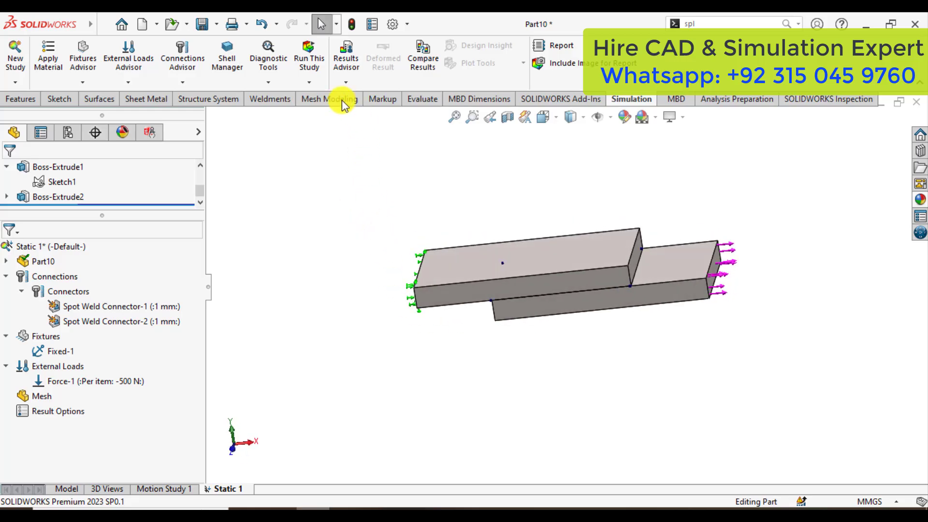
left_click(308, 58)
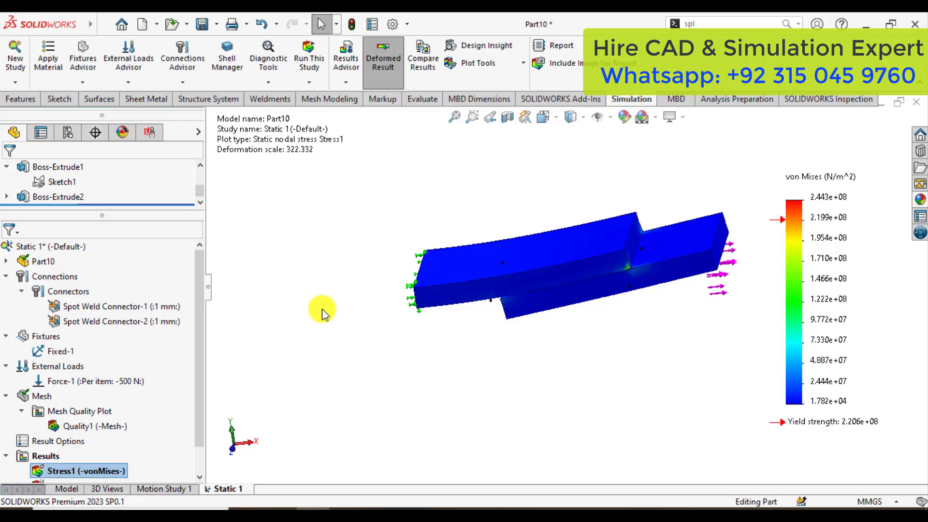
scroll(582, 292, "down", 2)
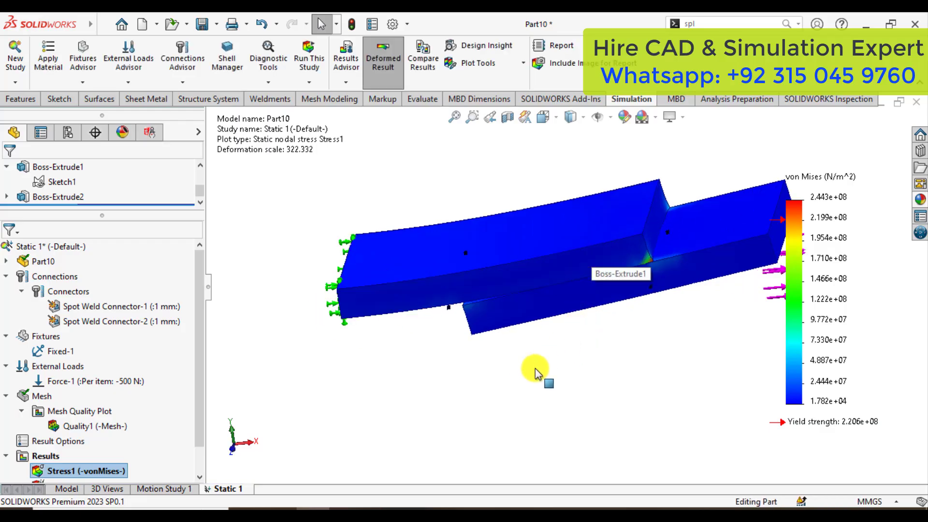
middle_click_drag(509, 334, 541, 309)
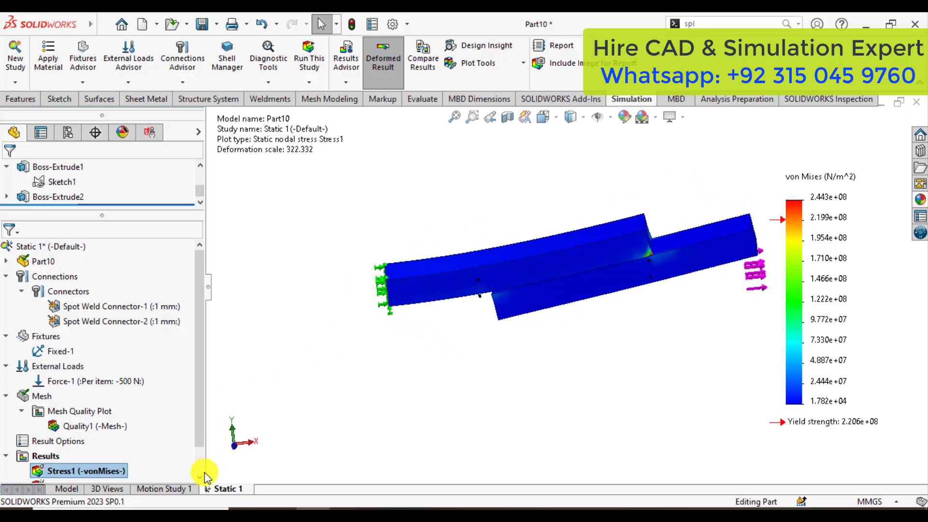
Display the von Mises stress plot in N/mm^2 (MPa) and set its legend to floating number format.
right_click(83, 471)
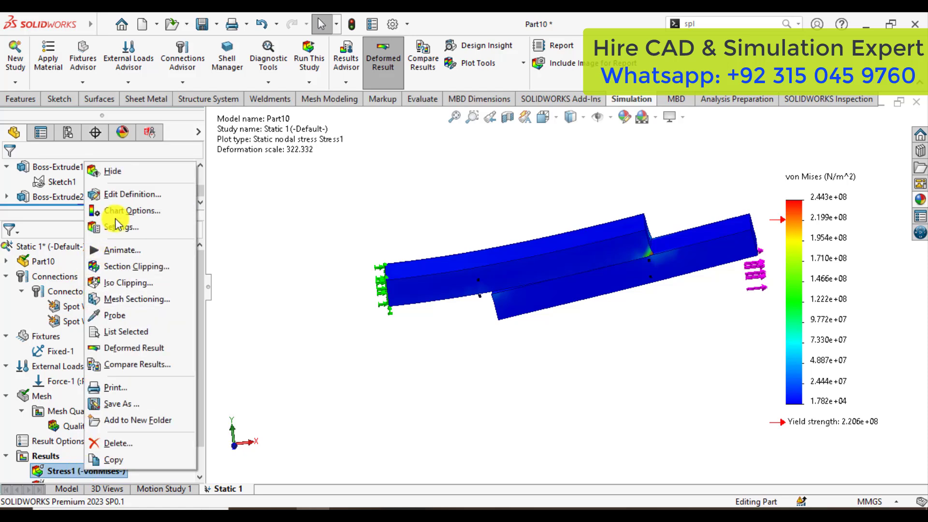
left_click(130, 196)
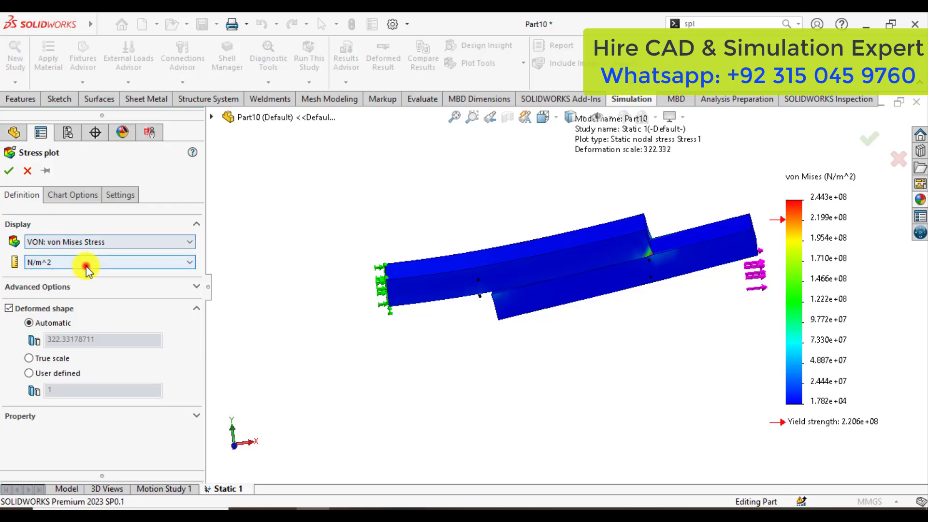
left_click(86, 263)
left_click(61, 301)
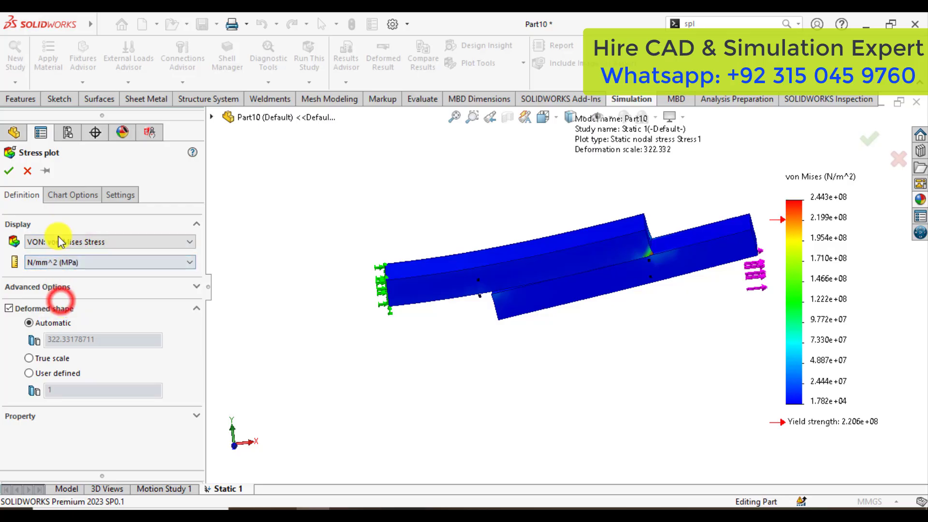
left_click(70, 194)
scroll(62, 353, "down", 5)
key("Down")
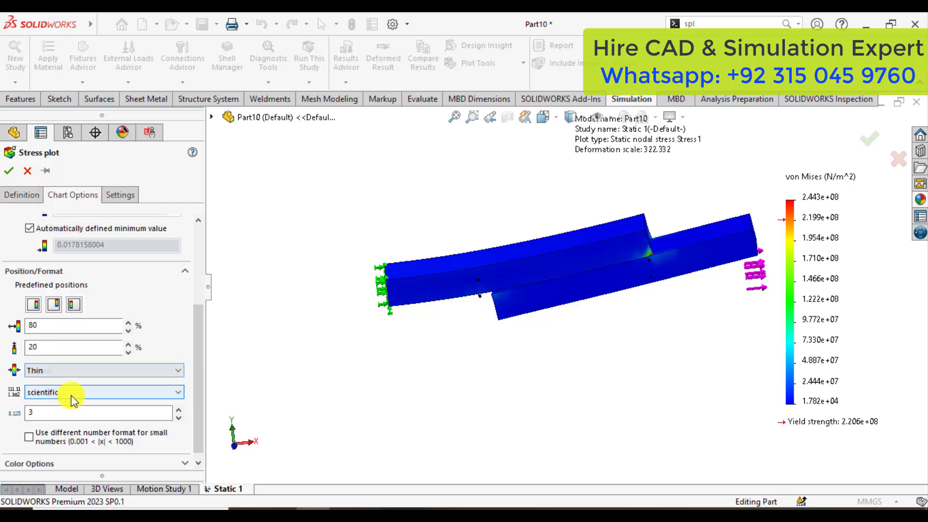
left_click(71, 393)
left_click(65, 413)
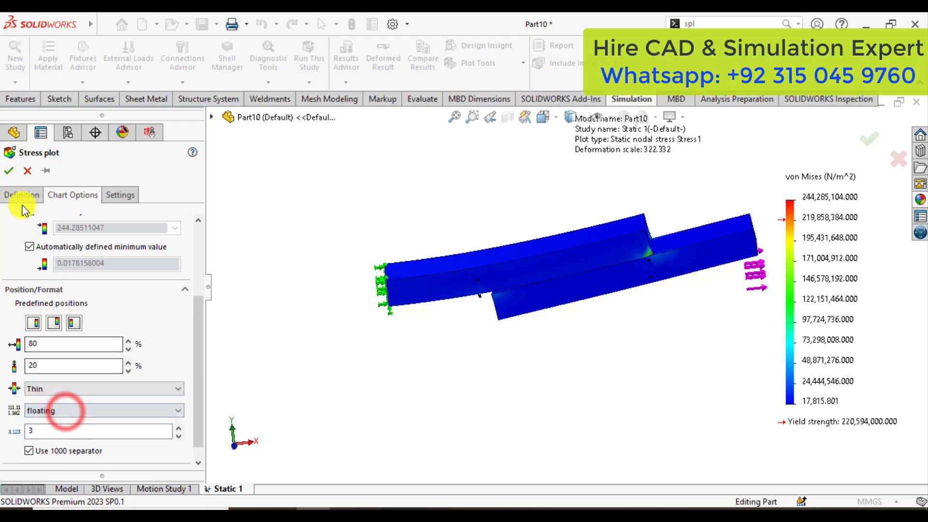
left_click(9, 171)
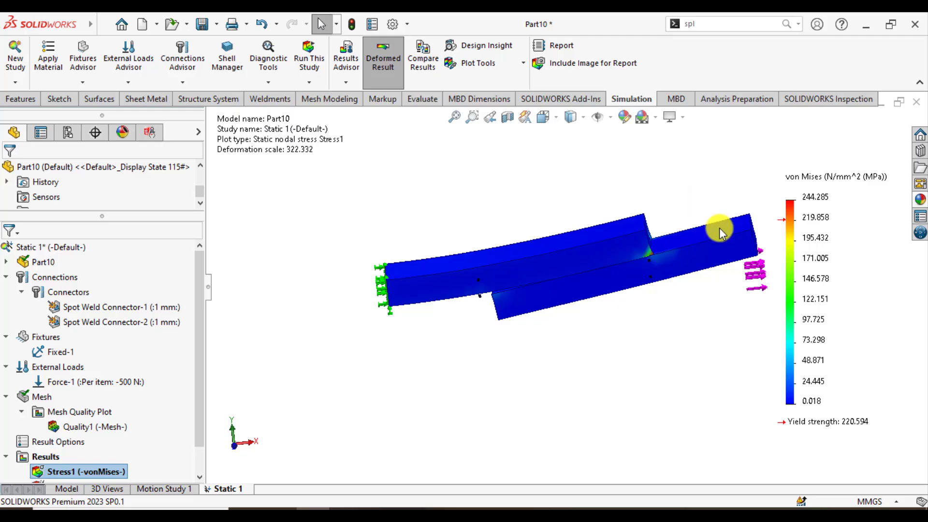
Turn on the maximum value annotation for the von Mises stress plot and examine its location on the joint.
scroll(756, 228, "down", 2)
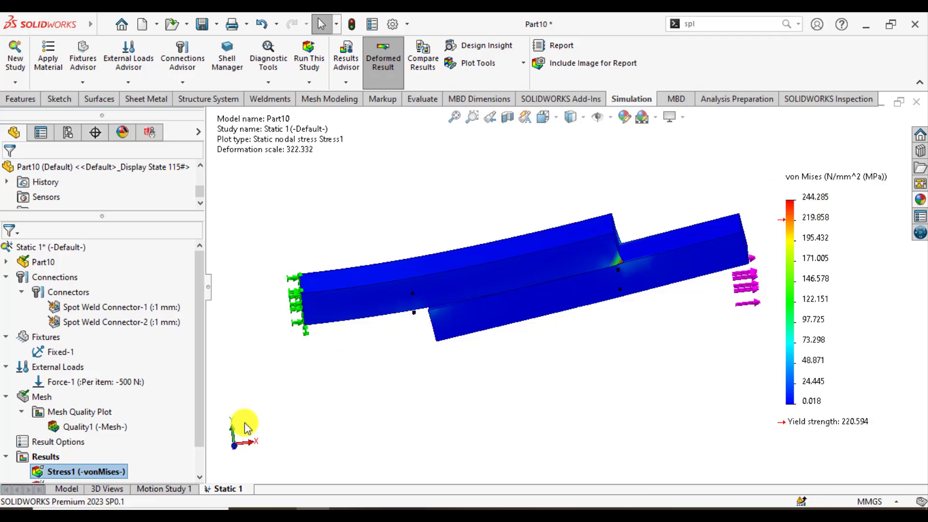
right_click(52, 474)
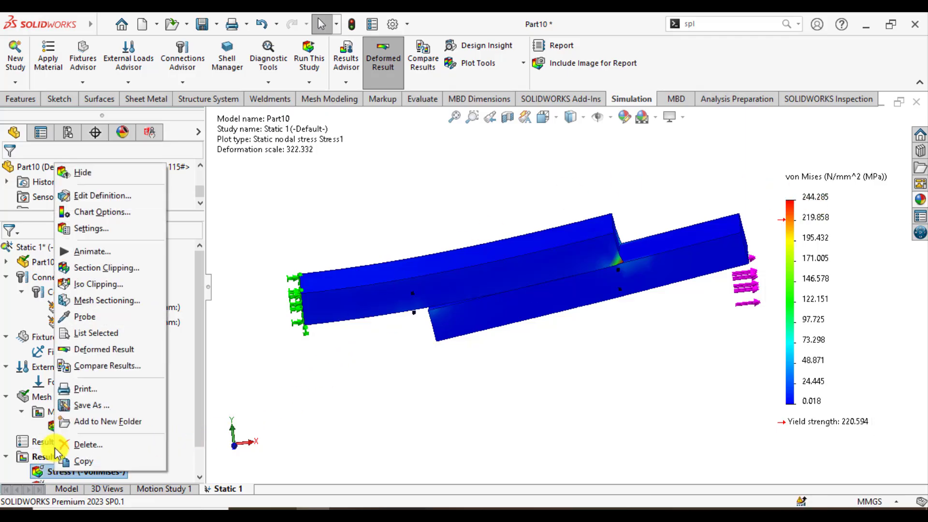
left_click(116, 196)
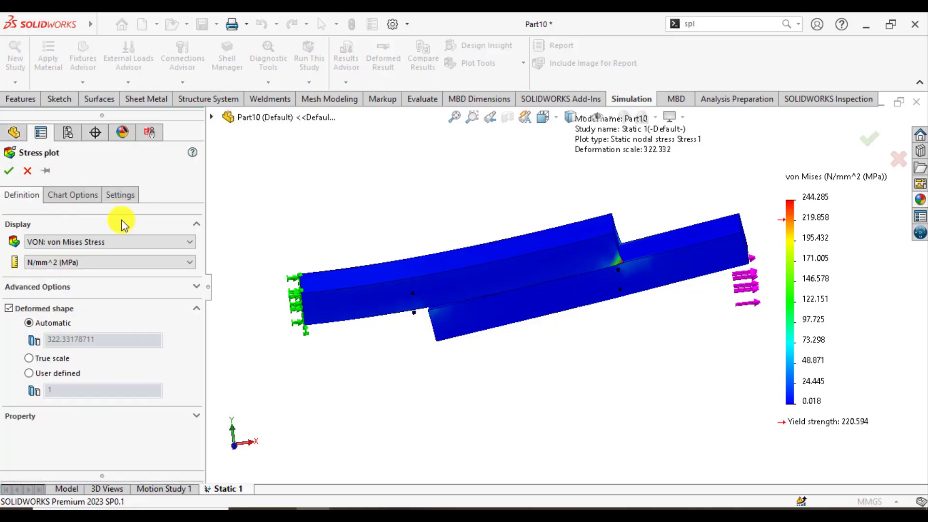
left_click(120, 194)
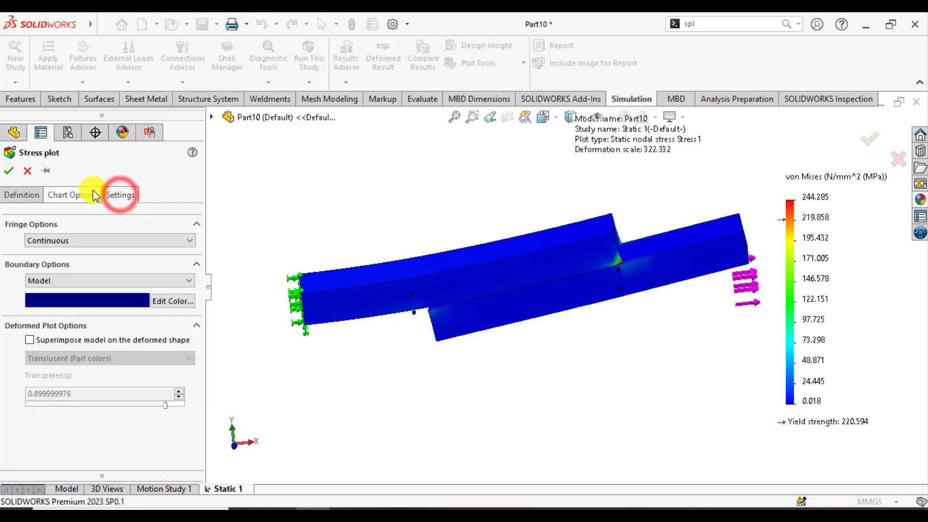
left_click(78, 194)
left_click(30, 255)
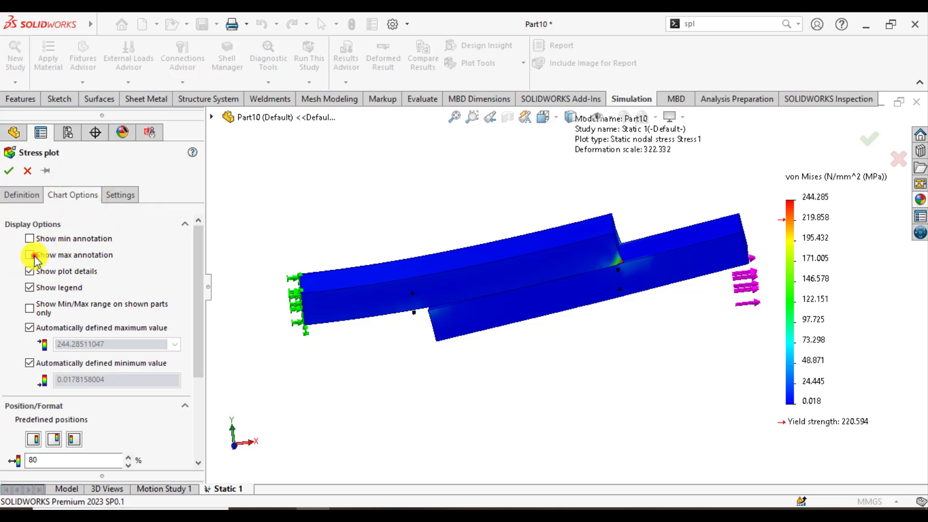
middle_click_drag(428, 236, 414, 364)
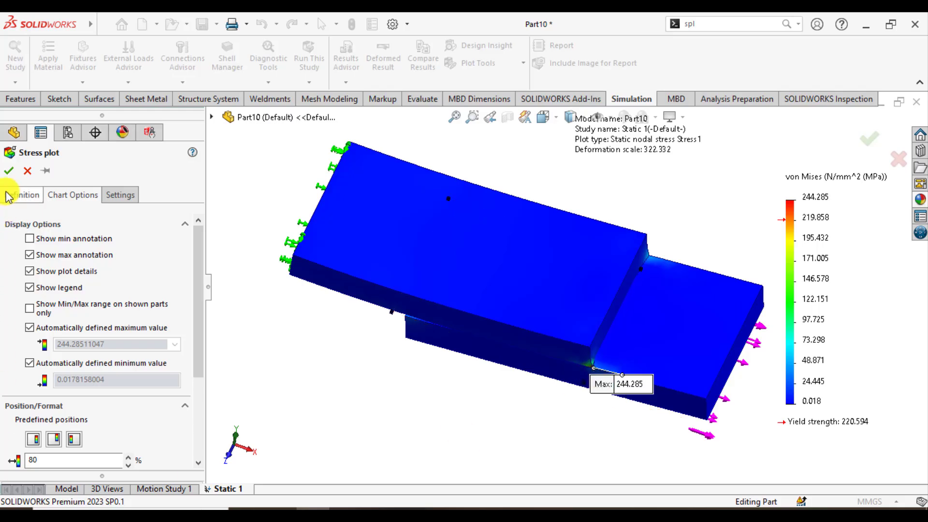
left_click(10, 172)
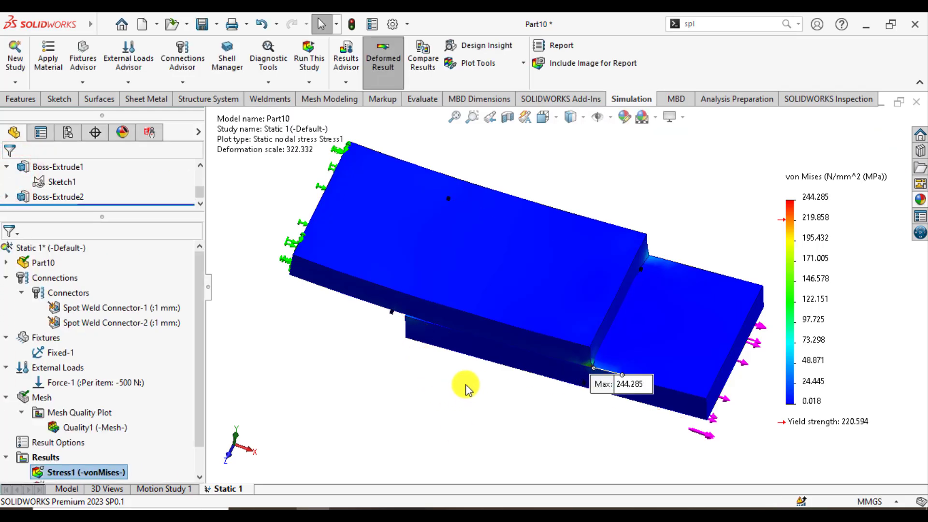
middle_click_drag(461, 382, 388, 314)
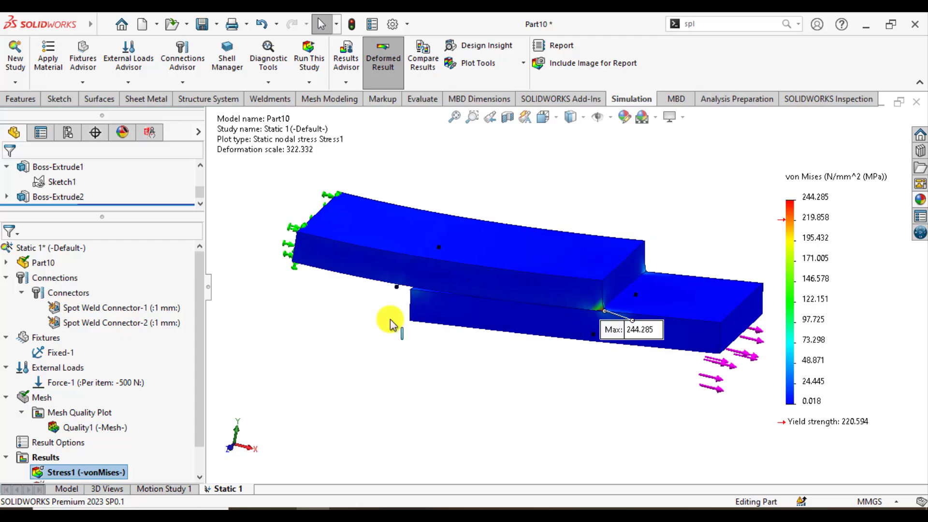
Animate the stress plot at speed 63 and examine how the plates deform around the welded overlap.
right_click(58, 471)
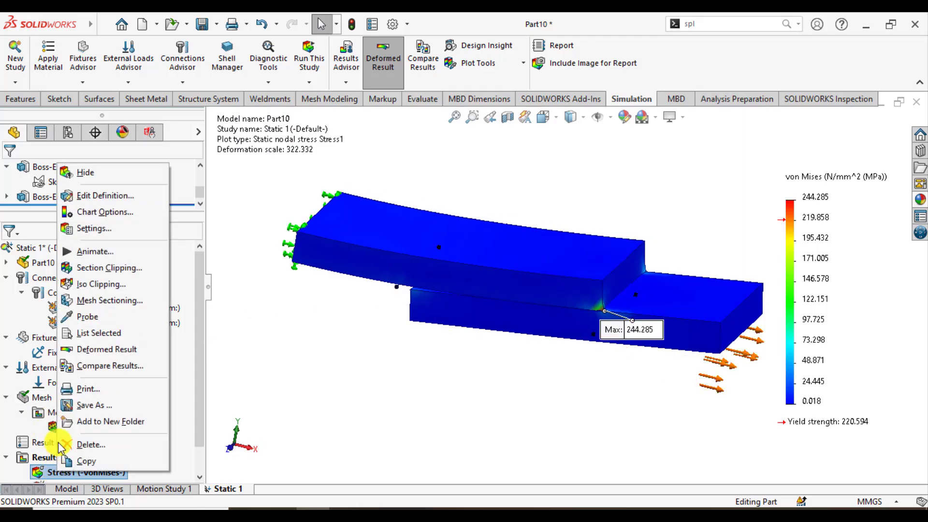
left_click(92, 251)
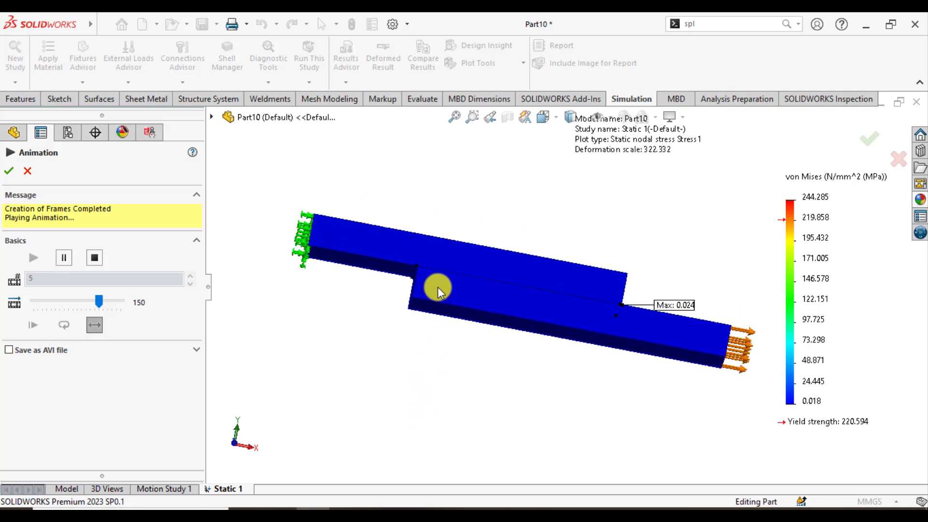
scroll(437, 275, "down", 4)
scroll(453, 241, "down", 2)
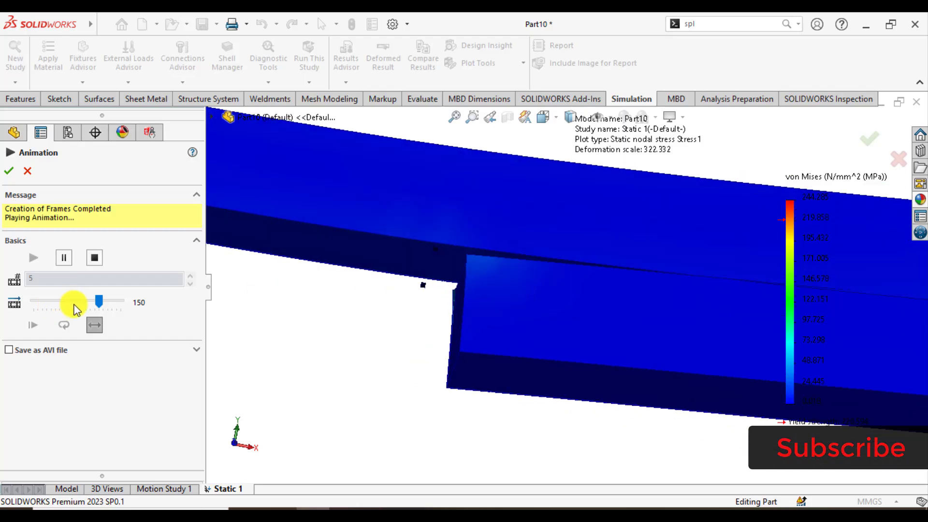
left_click_drag(99, 301, 60, 301)
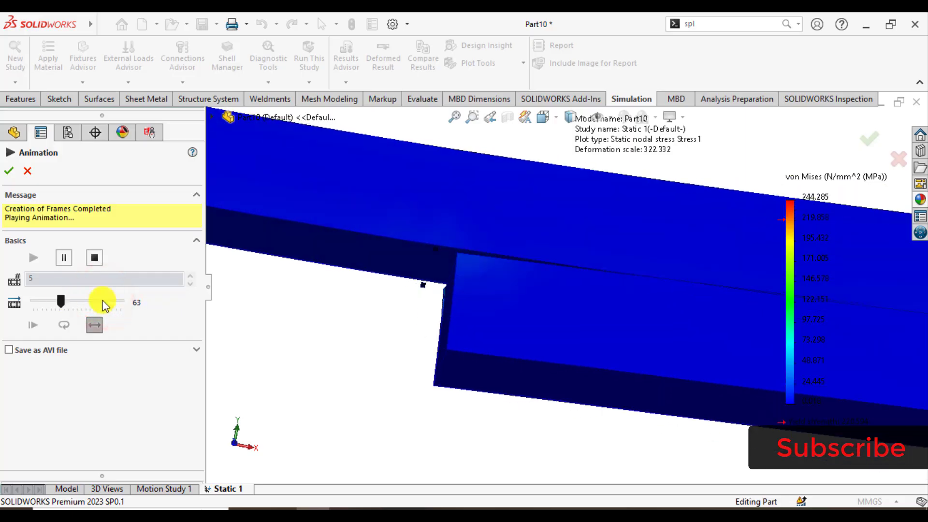
middle_click_drag(328, 264, 574, 355)
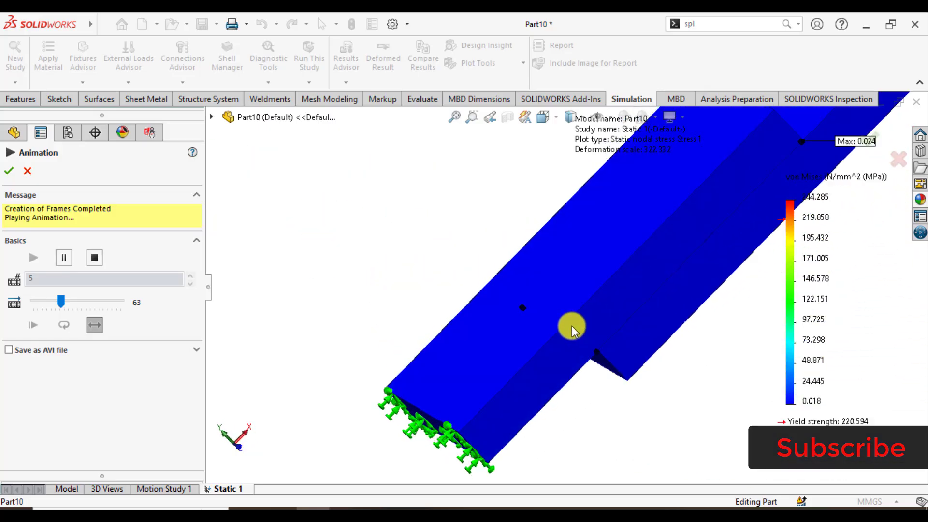
scroll(573, 325, "down", 3)
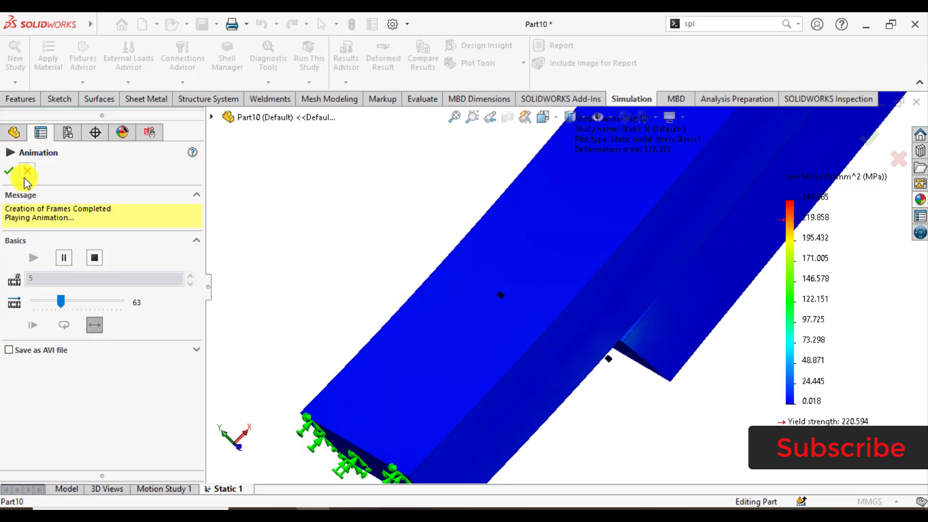
left_click(9, 173)
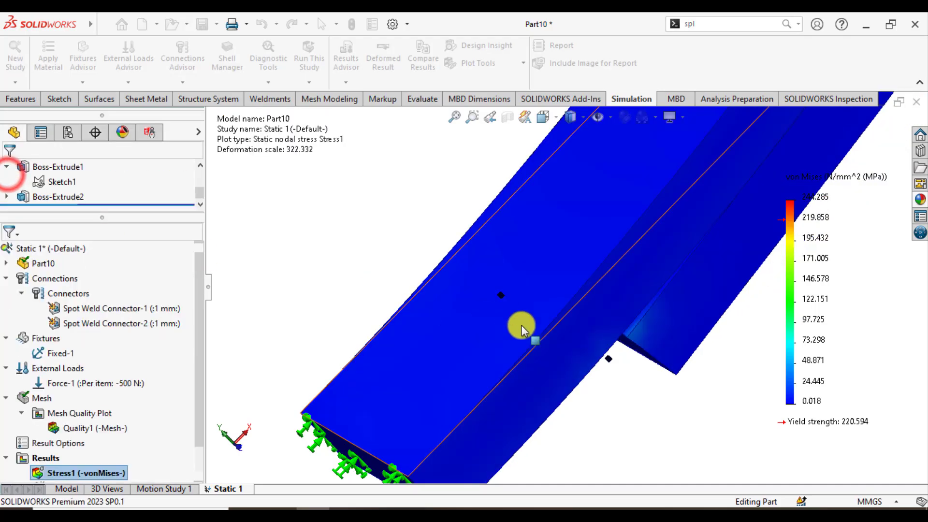
Show the resultant displacement plot for the whole two-plate model.
scroll(536, 334, "up", 7)
scroll(625, 235, "down", 1)
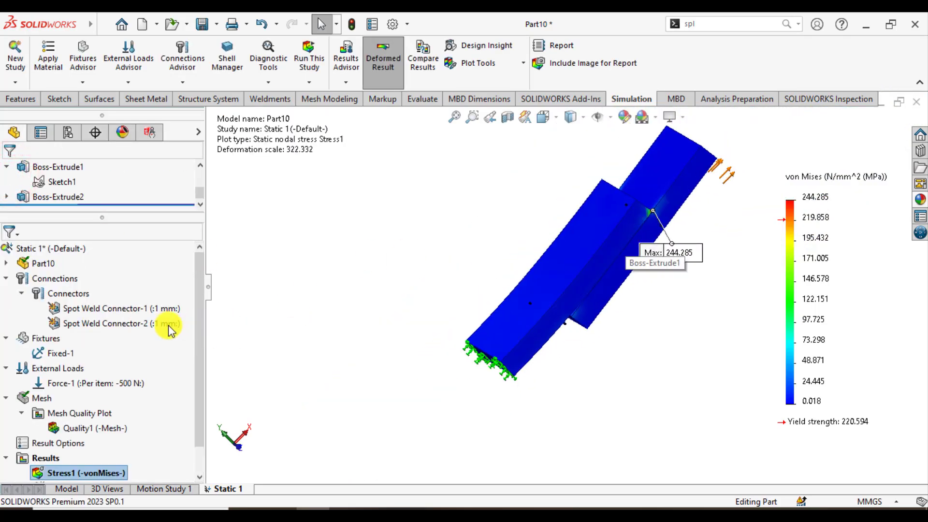
scroll(114, 352, "down", 1)
double_click(68, 460)
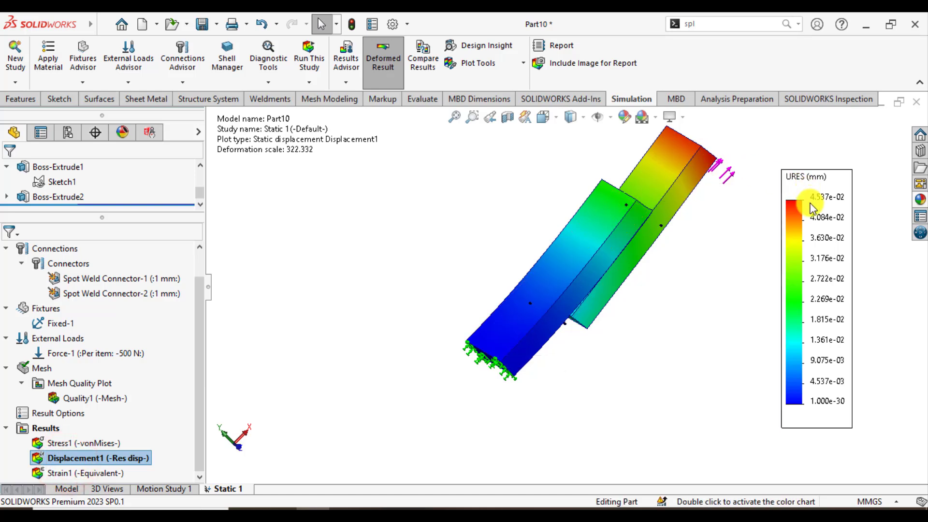
Create a factor of safety plot for all bodies with the Max von Mises Stress criterion and inspect it around the joint.
left_click(43, 428)
right_click(42, 428)
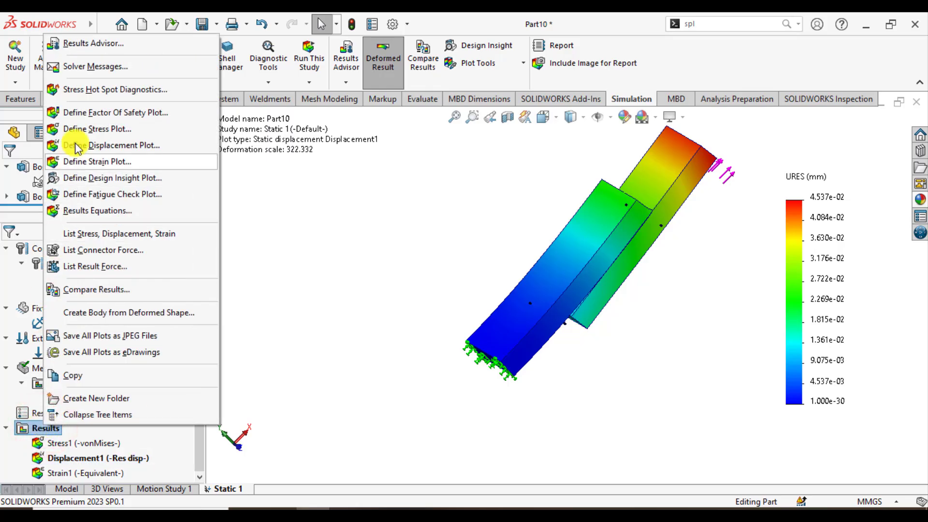
left_click(99, 114)
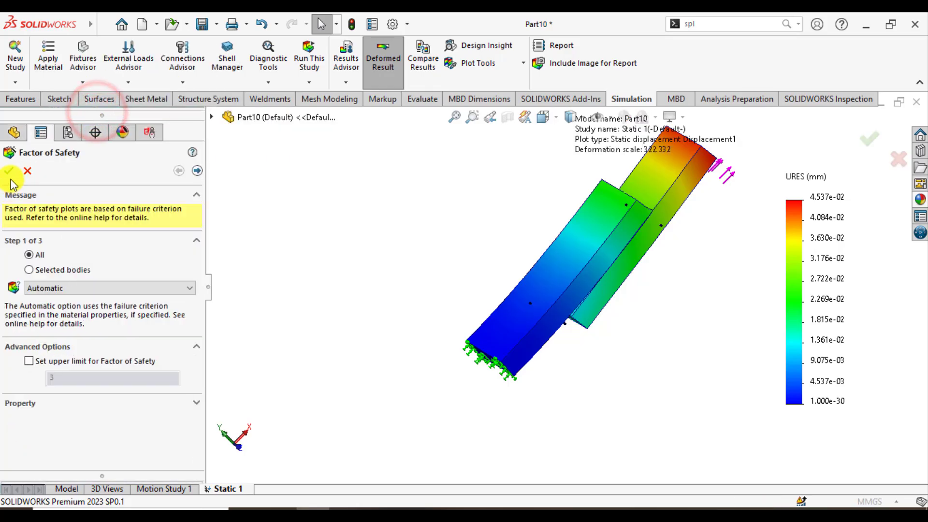
left_click(68, 292)
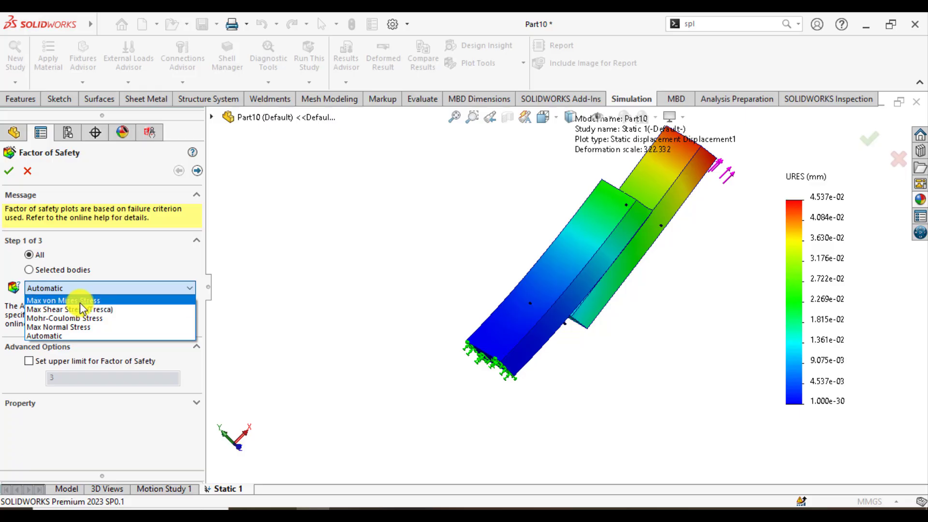
left_click(80, 301)
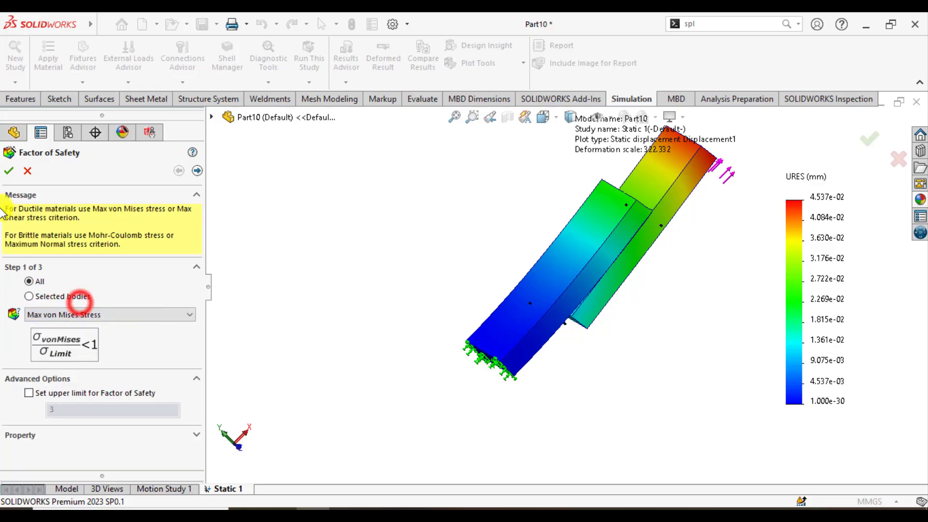
left_click(358, 222)
middle_click_drag(394, 178, 393, 336)
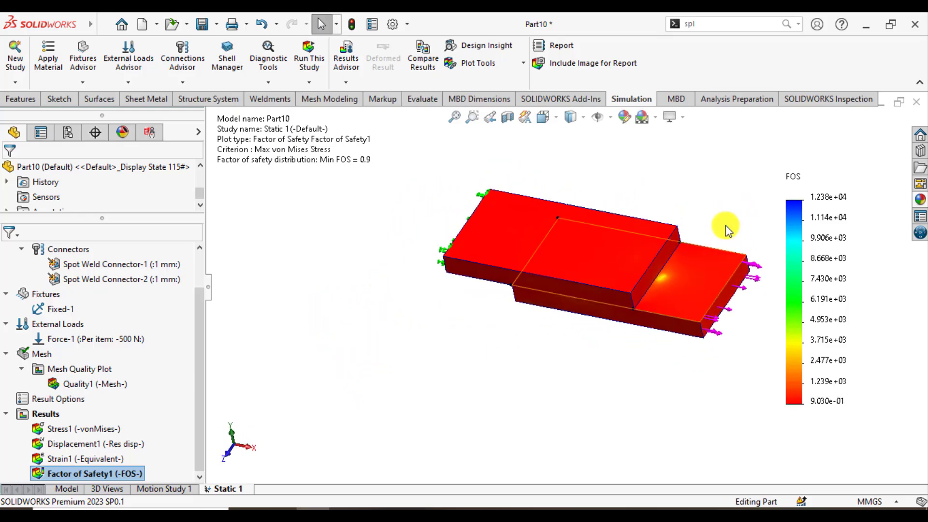
scroll(727, 228, "down", 1)
middle_click_drag(344, 357, 364, 322)
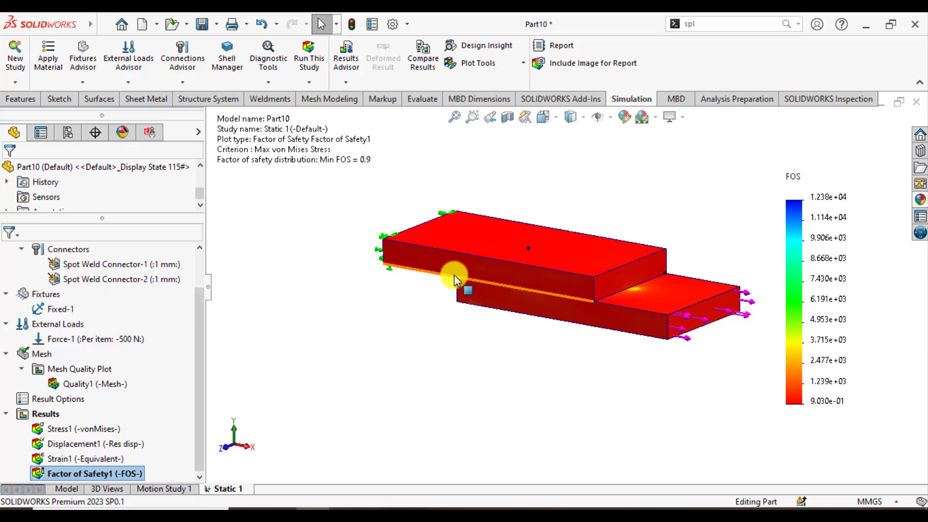
List the connector forces for Spot Weld Connector-1/Point1 and move the force callout clear of the plates.
right_click(39, 414)
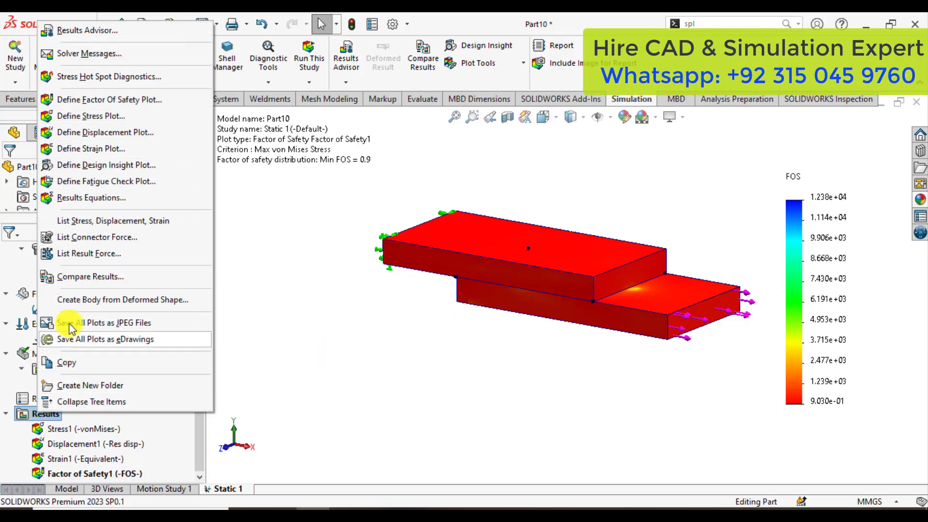
left_click(83, 241)
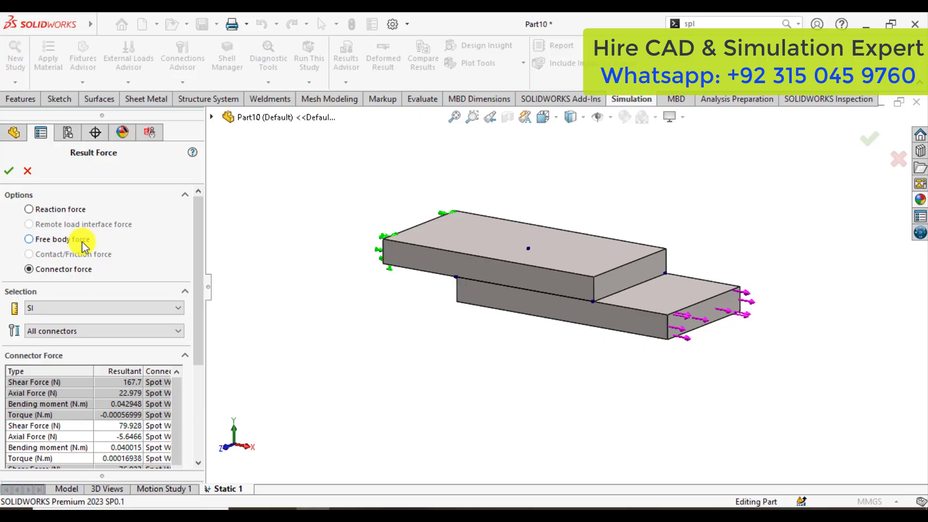
left_click(77, 330)
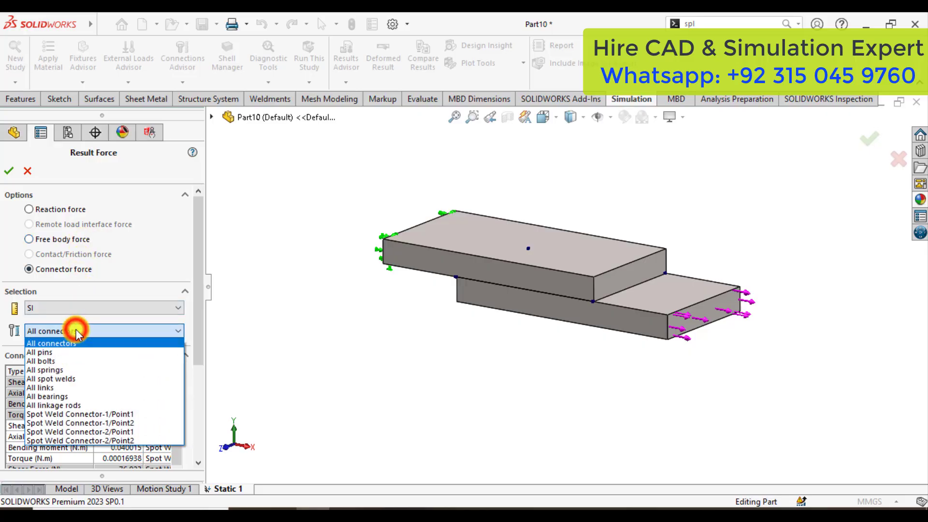
left_click(86, 414)
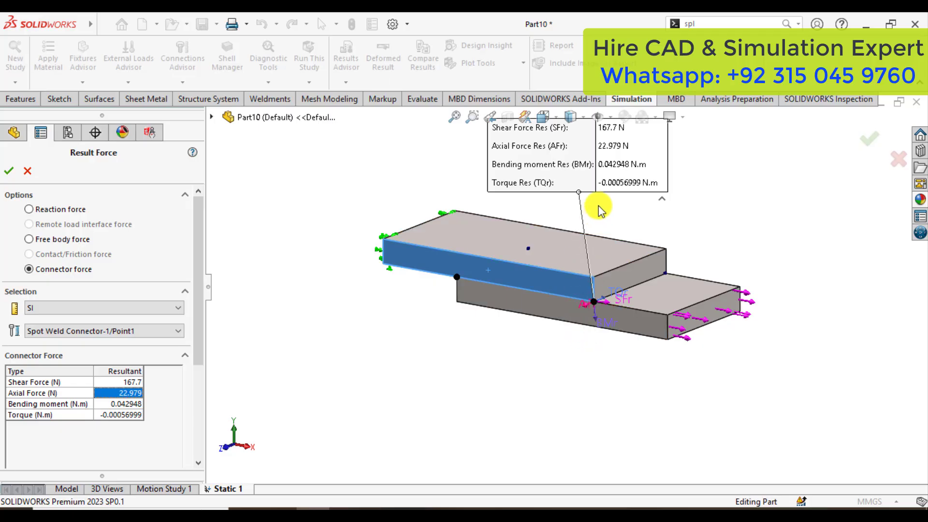
left_click_drag(620, 182, 730, 203)
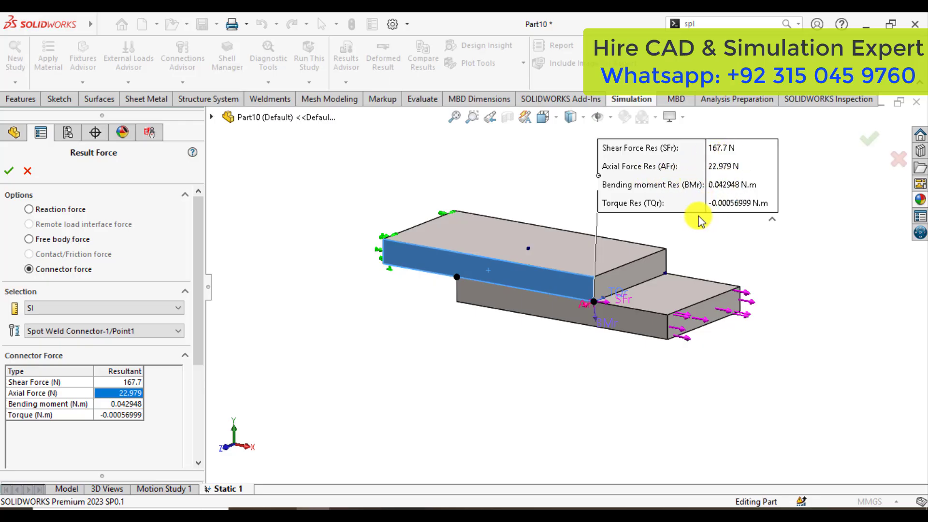
left_click(140, 332)
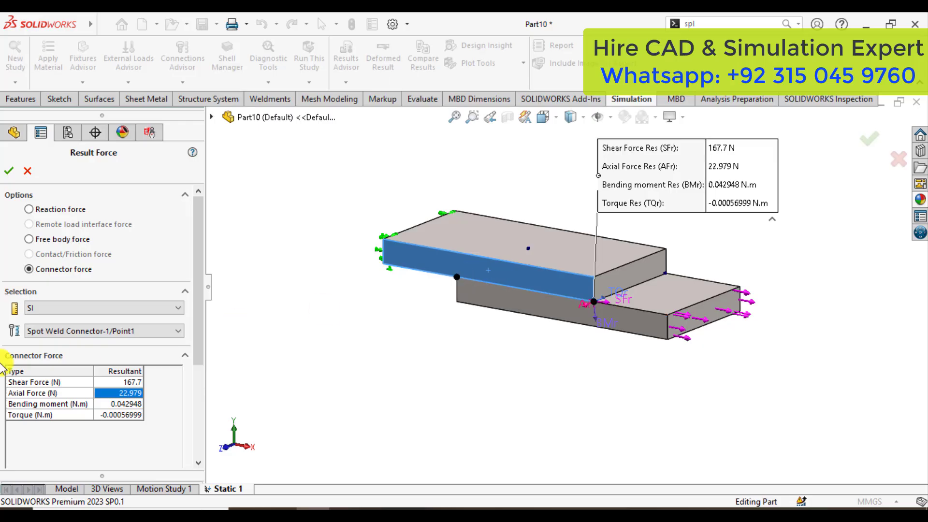
List the connector forces for Spot Weld Connector-1/Point2, reposition their callout, and examine the force directions at that weld point.
left_click(121, 333)
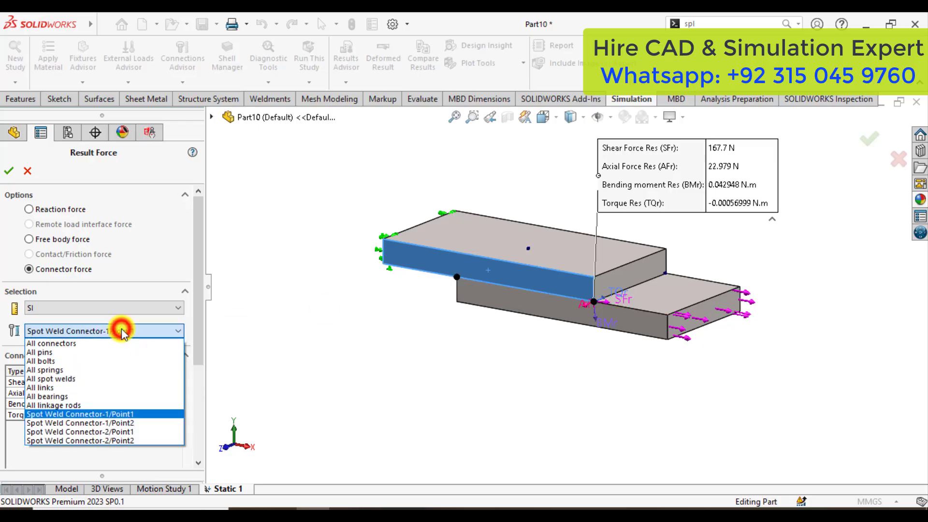
left_click(119, 423)
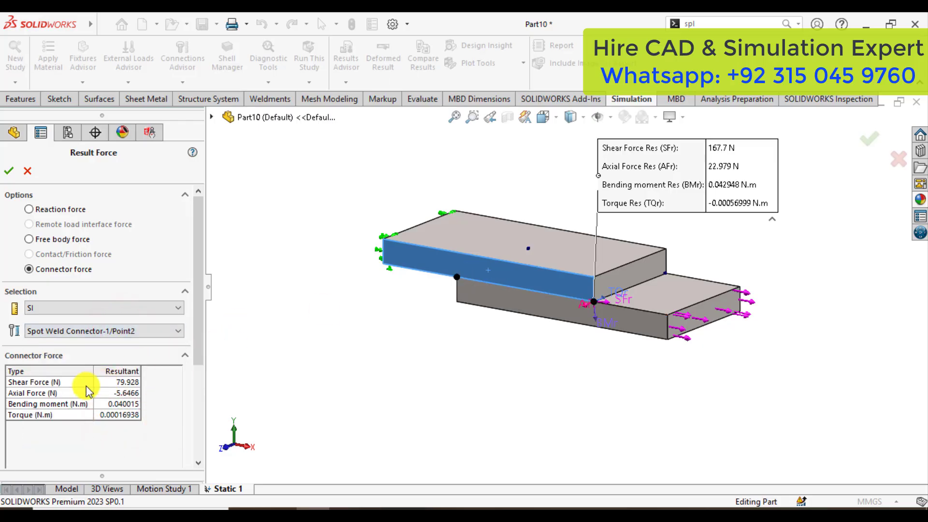
left_click(70, 393)
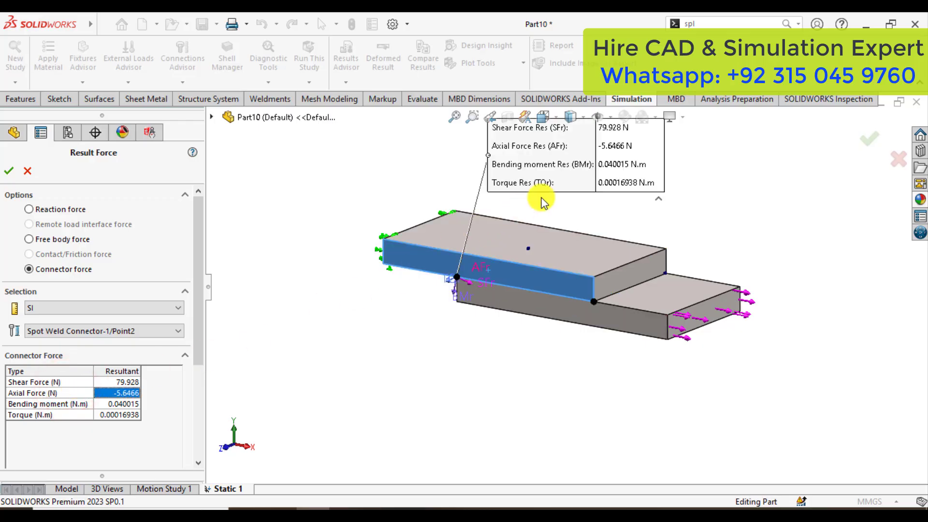
left_click(607, 160)
left_click_drag(612, 159, 657, 185)
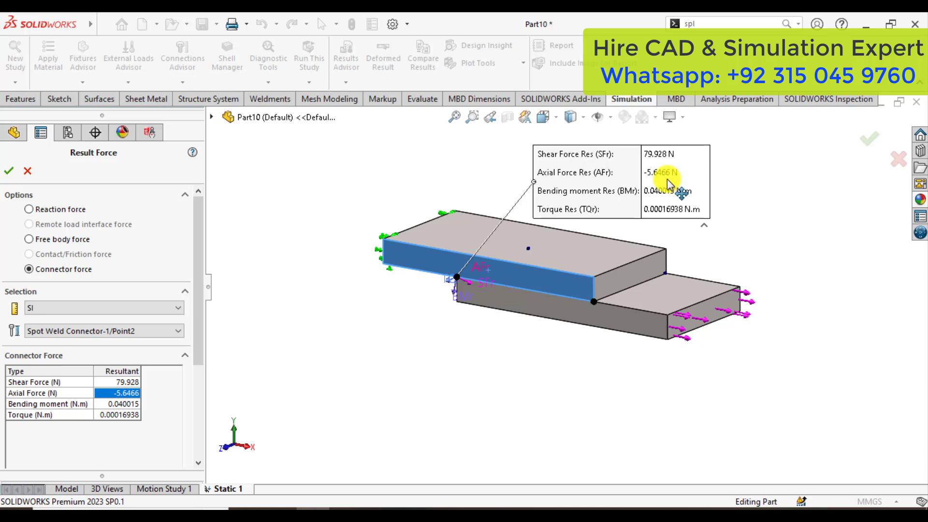
middle_click_drag(624, 252, 593, 297)
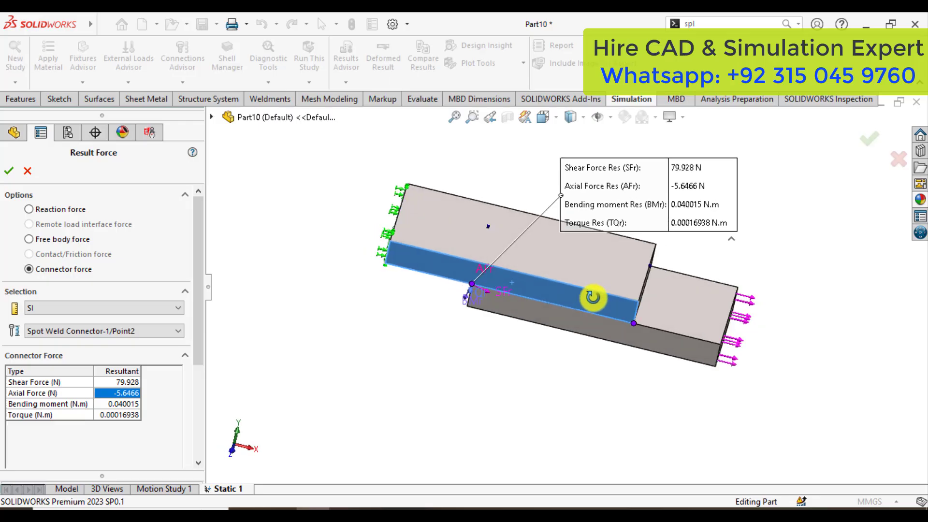
scroll(503, 292, "down", 5)
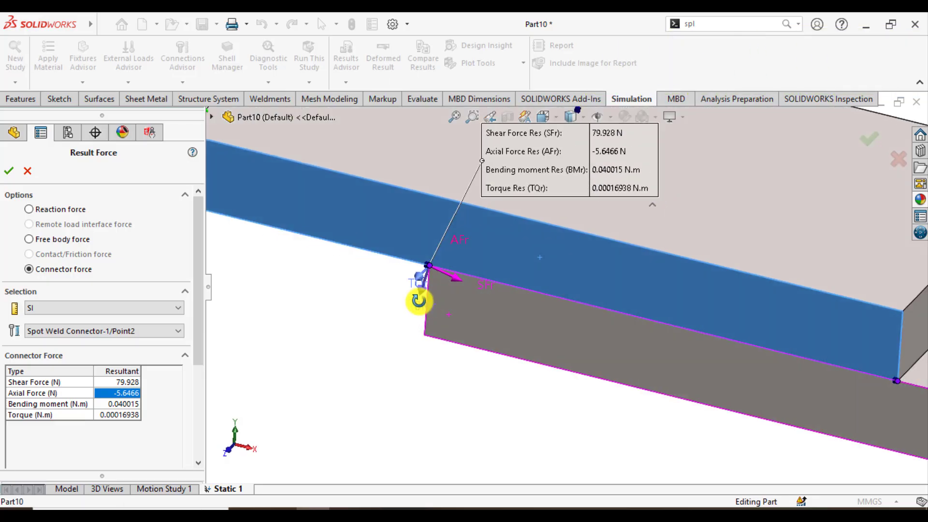
mouse_move(419, 301)
middle_mouse_down()
mouse_move(379, 288)
mouse_move(414, 311)
middle_mouse_up()
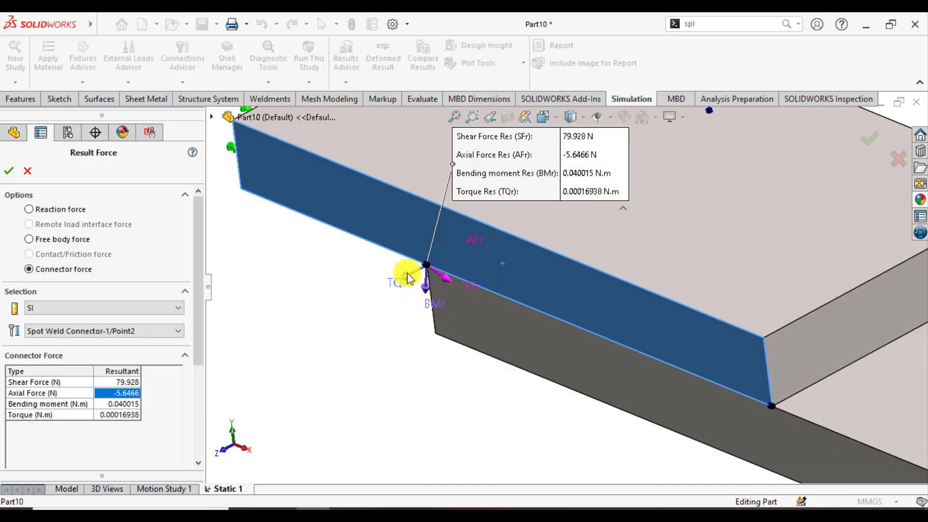
List the connector forces for Spot Weld Connector-2/Point1 and move the force callout clear of the plates.
left_click(99, 329)
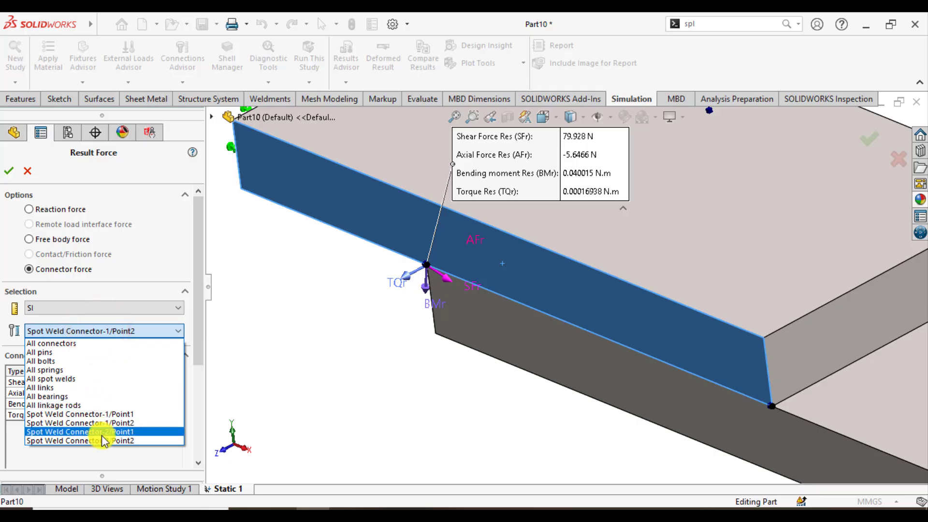
left_click(102, 433)
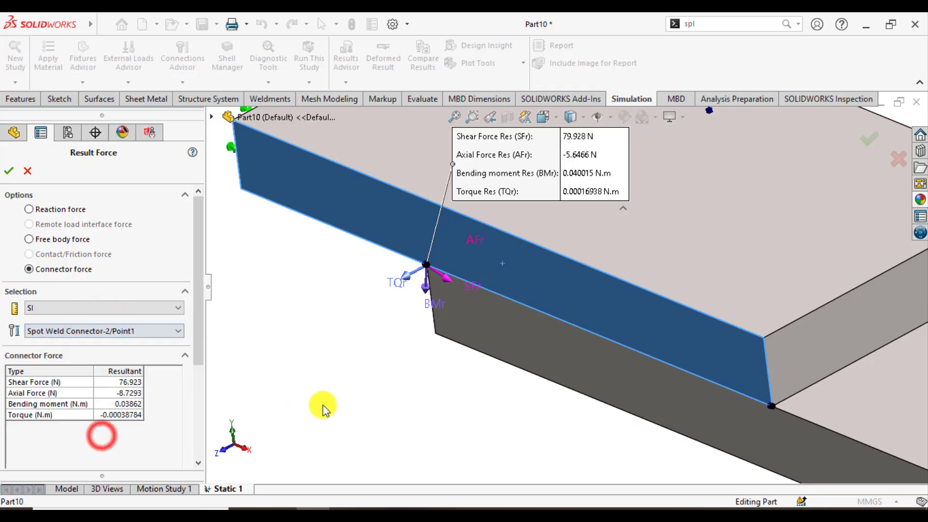
left_click(64, 389)
scroll(496, 311, "up", 5)
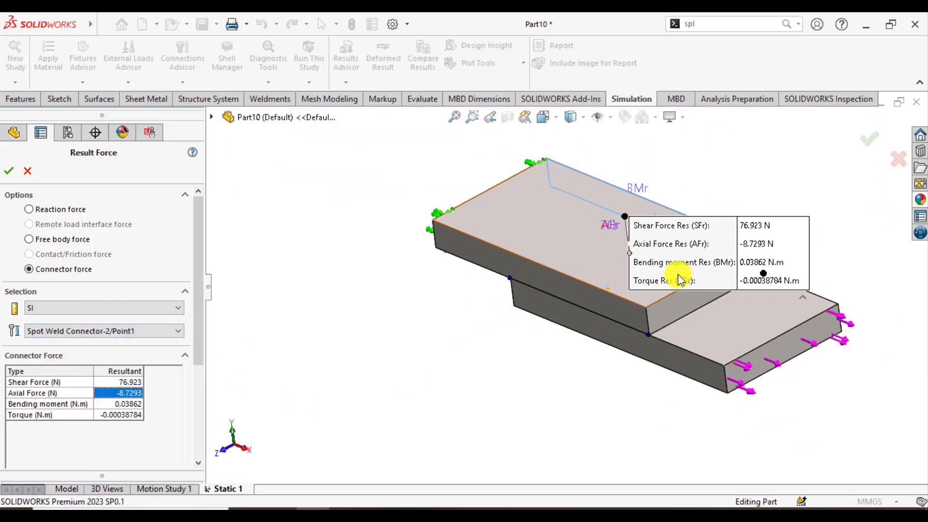
left_click_drag(705, 264, 815, 181)
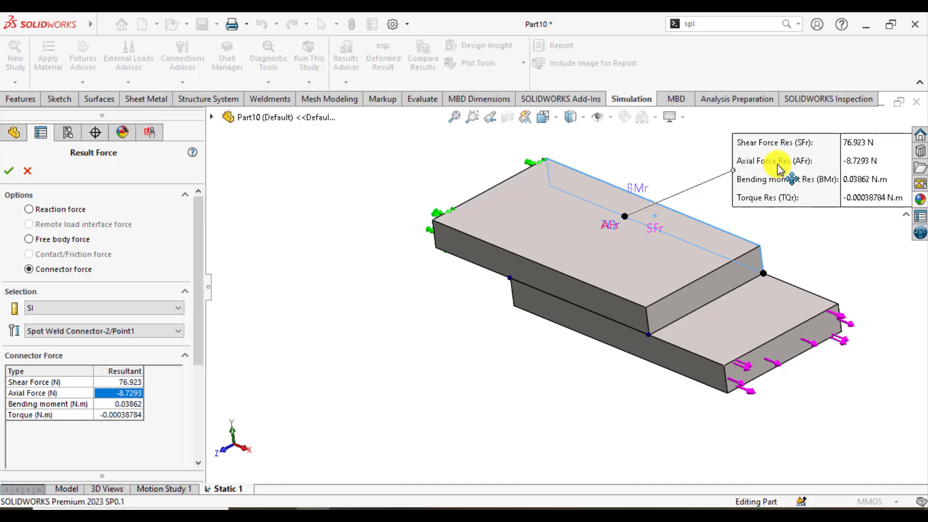
List the connector forces for Spot Weld Connector-2/Point2, inspect them with the callout clear of the plates, and close the result force listing.
left_click(135, 333)
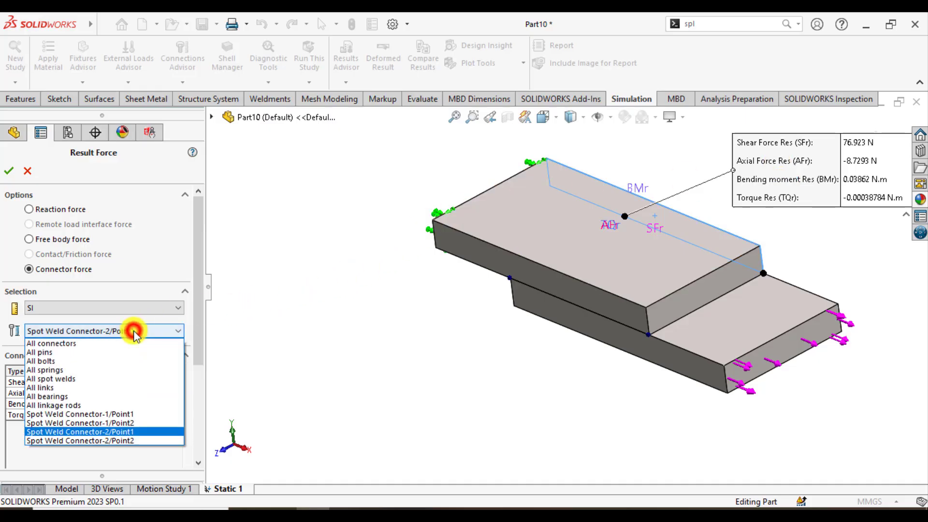
left_click(121, 441)
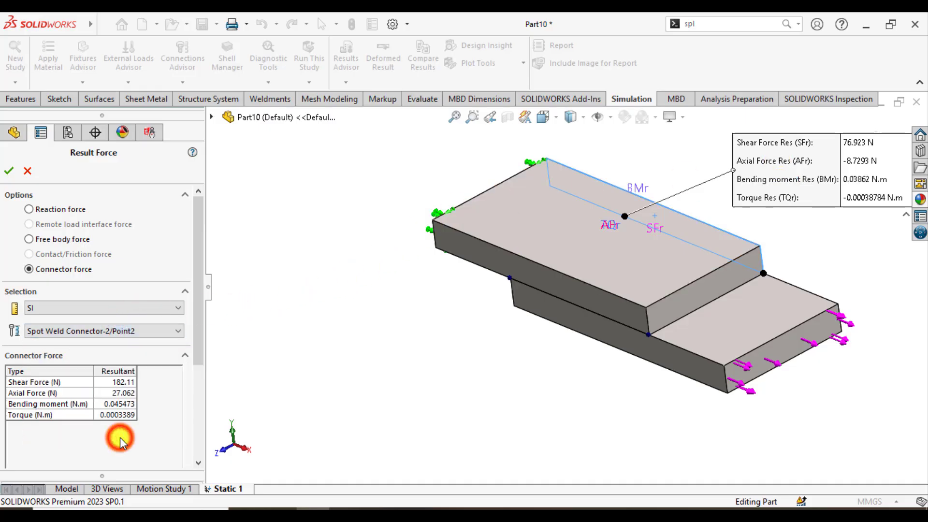
left_click(52, 394)
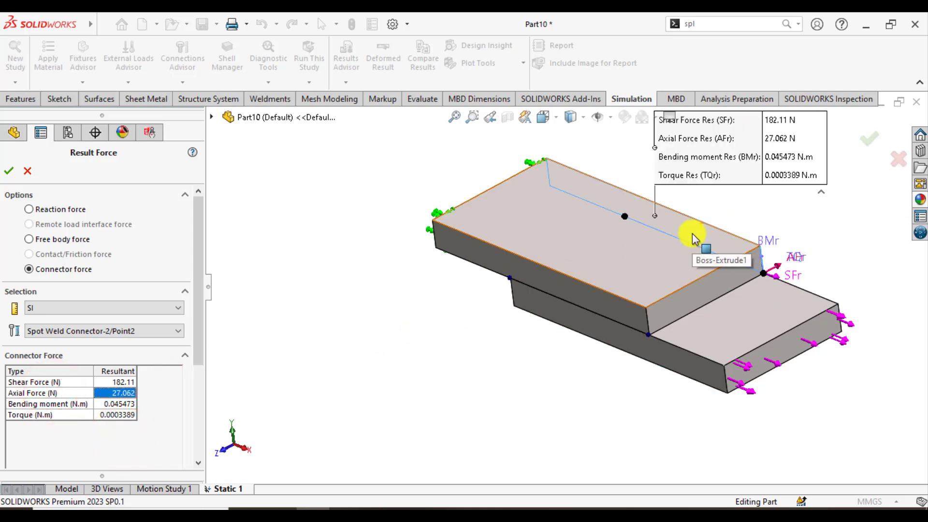
left_click_drag(735, 158, 817, 198)
middle_click_drag(713, 263, 590, 369)
left_click_drag(728, 311, 779, 363)
mouse_move(663, 386)
middle_mouse_down()
mouse_move(676, 398)
mouse_move(670, 393)
middle_mouse_up()
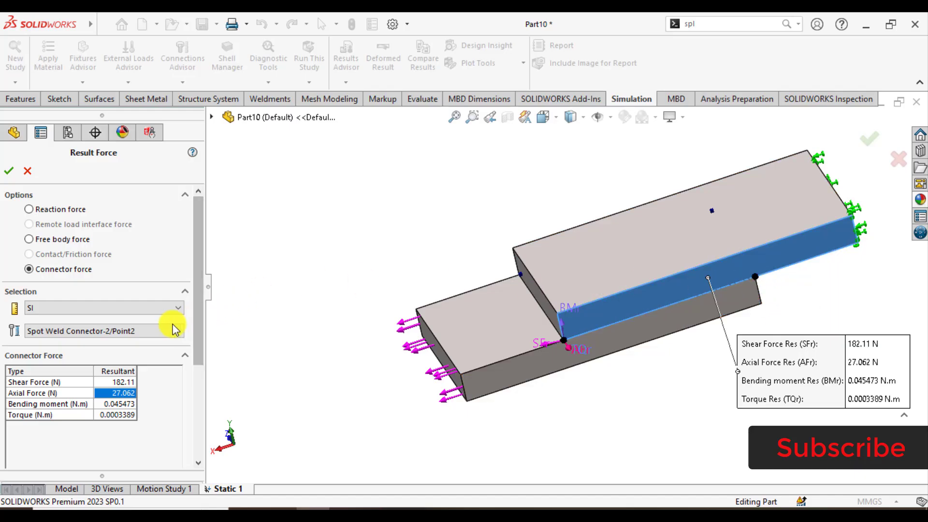
left_click(11, 175)
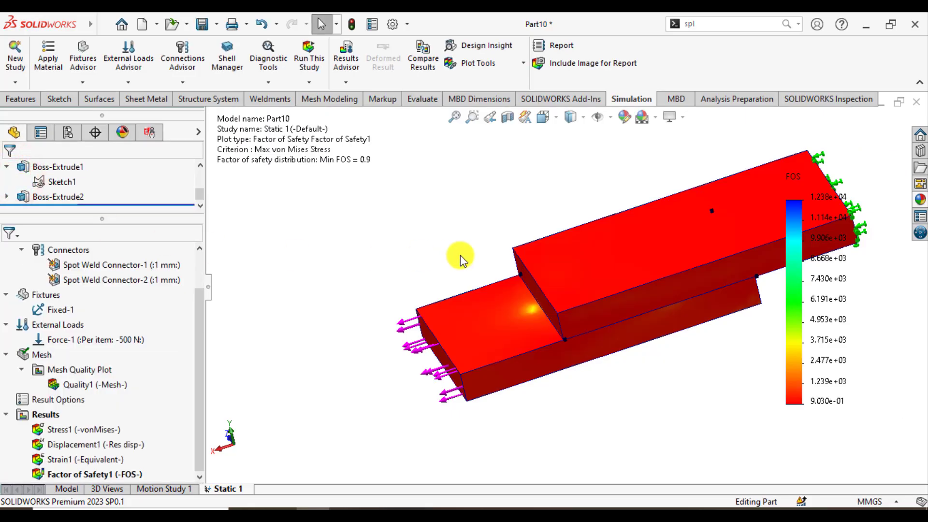